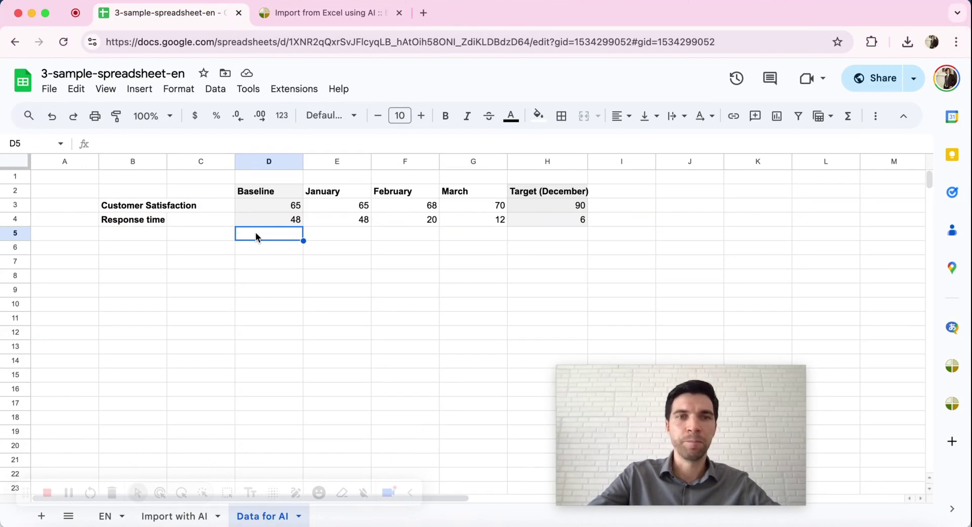
# Step: Examine the Customer Satisfaction and Response time data table on the Data for AI sheet
pyautogui.click(133, 193)
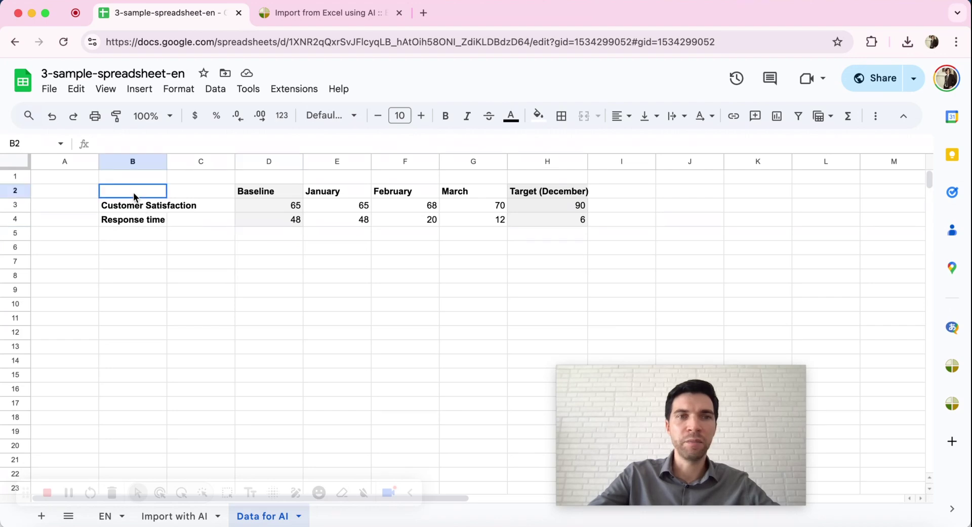
pyautogui.moveTo(134, 197); pyautogui.dragTo(549, 207)
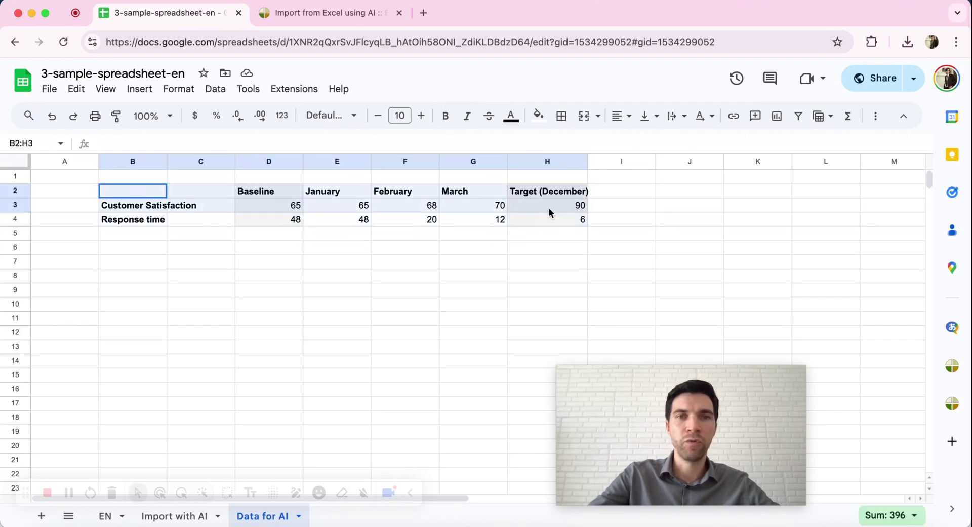
pyautogui.click(135, 203)
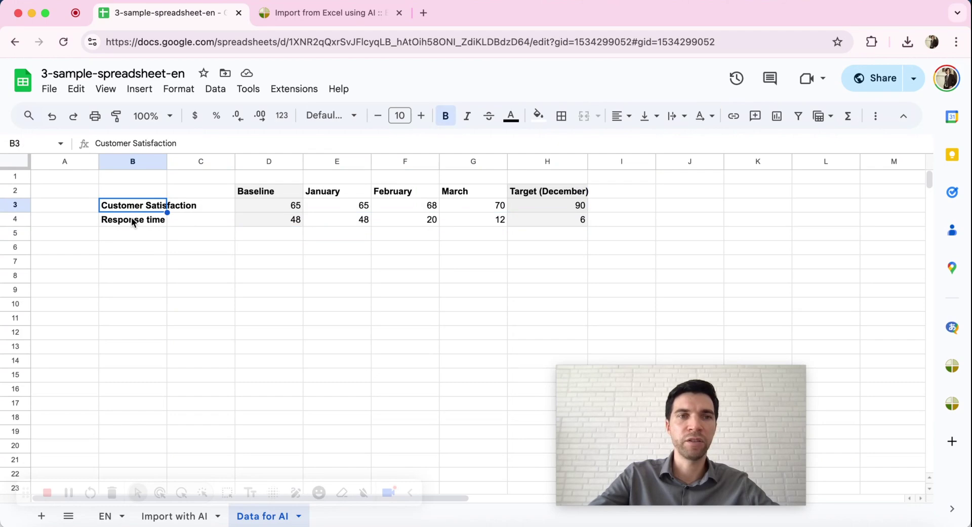
pyautogui.click(132, 221)
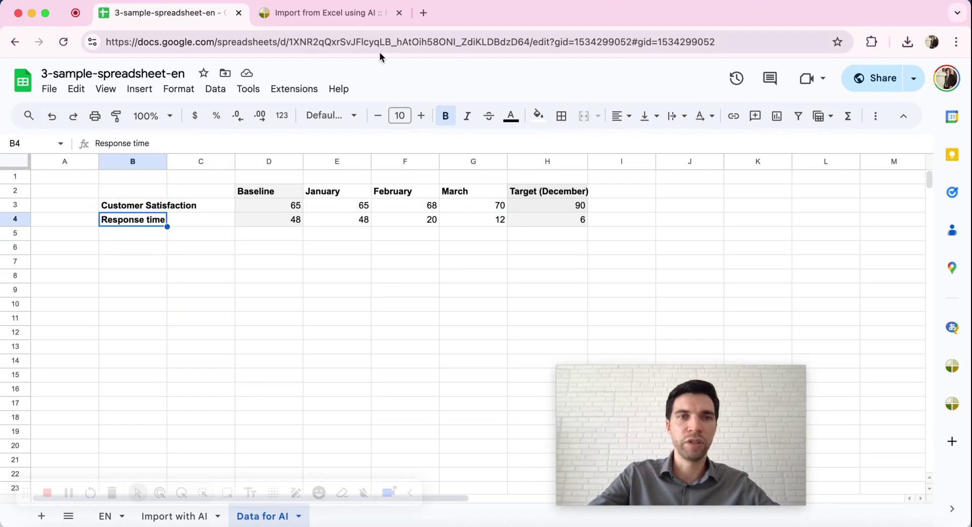
# Step: Switch to the BSC Designer scorecard and inspect the Customer Satisfaction and Response time indicators, including the Customer Satisfaction values editor
pyautogui.click(342, 15)
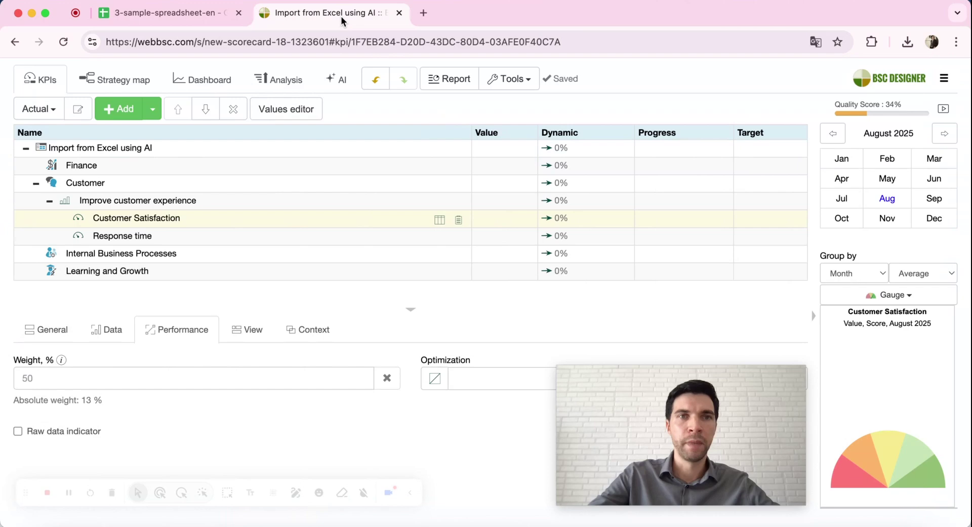
pyautogui.click(115, 237)
pyautogui.doubleClick(130, 218)
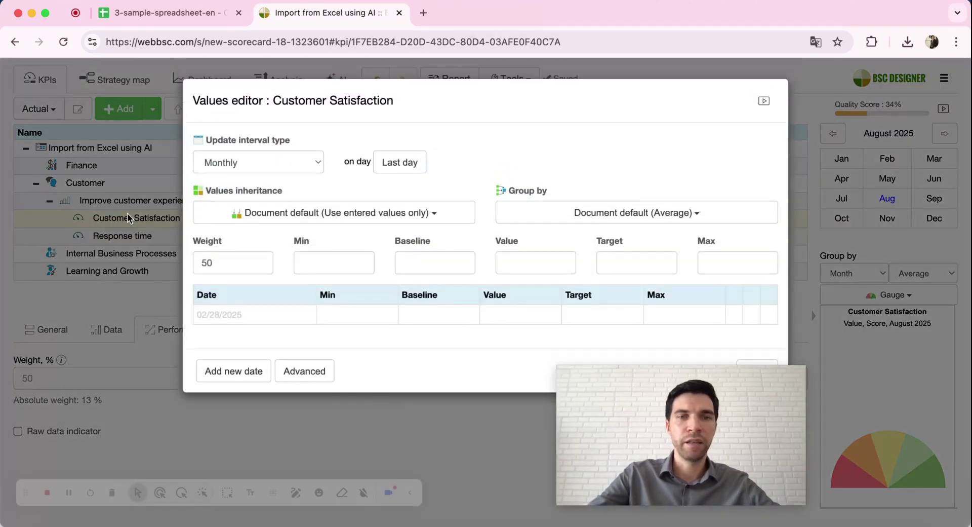
pyautogui.click(148, 288)
pyautogui.click(140, 236)
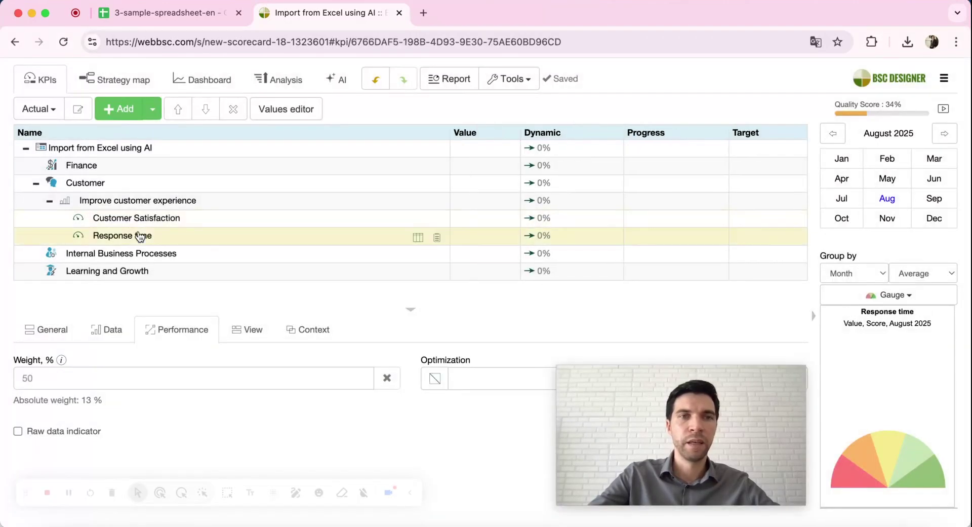
pyautogui.doubleClick(141, 236)
pyautogui.click(419, 76)
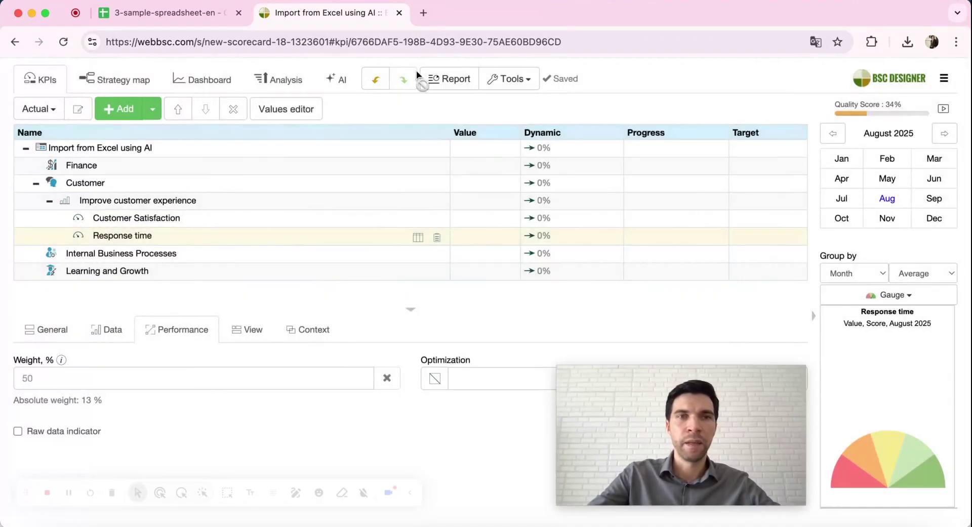
pyautogui.click(192, 15)
pyautogui.click(396, 261)
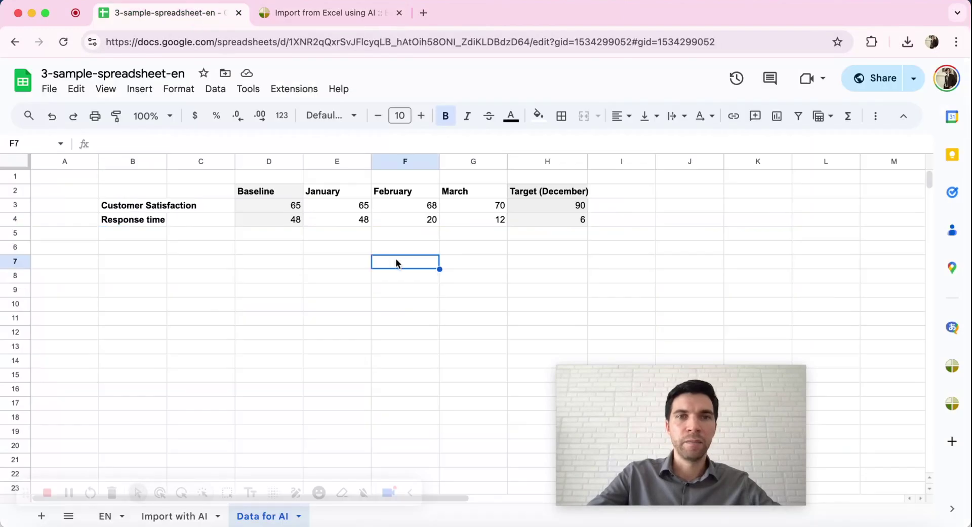
pyautogui.click(373, 14)
pyautogui.click(526, 83)
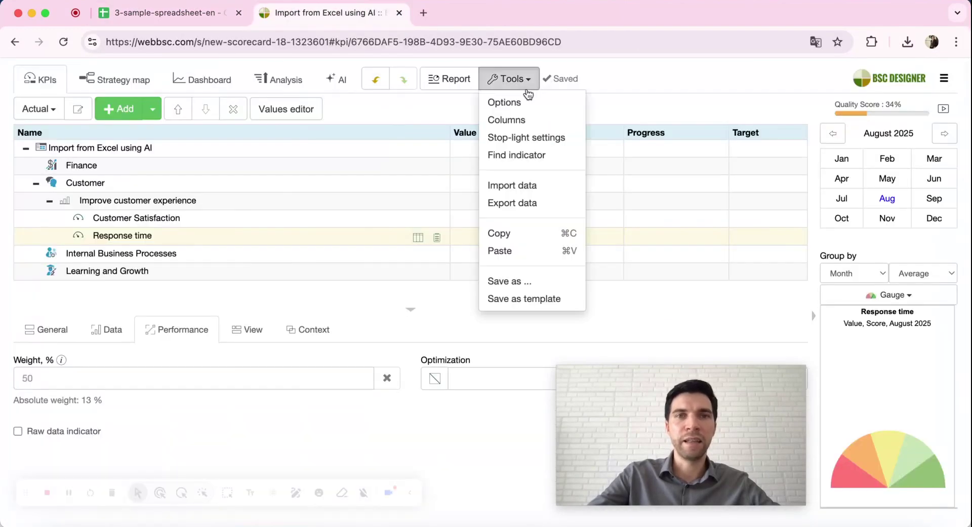
pyautogui.click(243, 218)
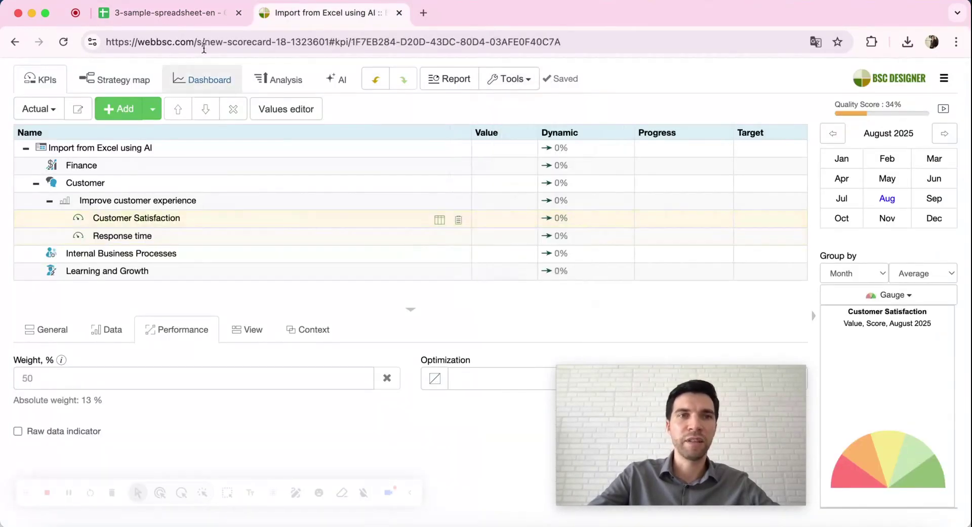
# Step: Switch to the Google Sheets spreadsheet and copy the whole KPI table with its headers, range B2:H4
pyautogui.click(191, 15)
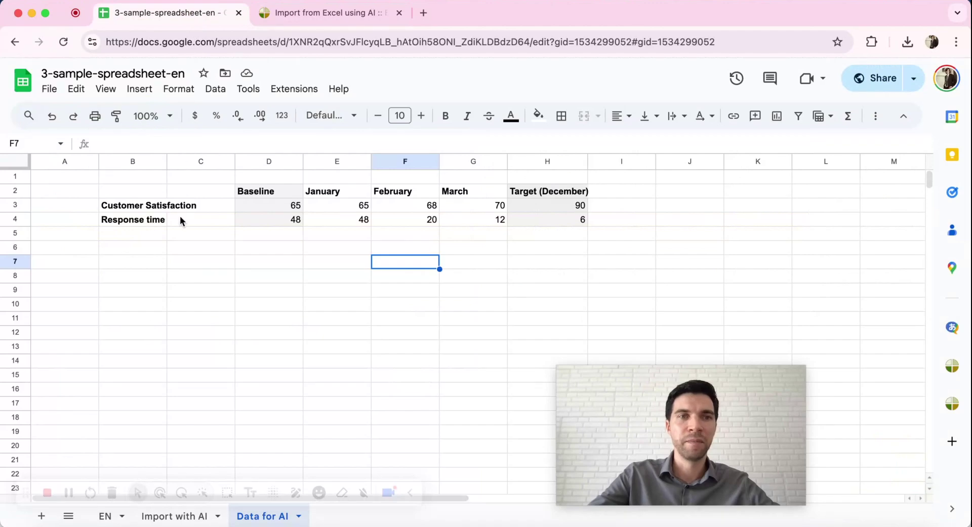
pyautogui.click(147, 190)
pyautogui.keyDown('shift'); pyautogui.click(549, 210); pyautogui.keyUp('shift')
pyautogui.keyDown('shift'); pyautogui.click(543, 223); pyautogui.keyUp('shift')
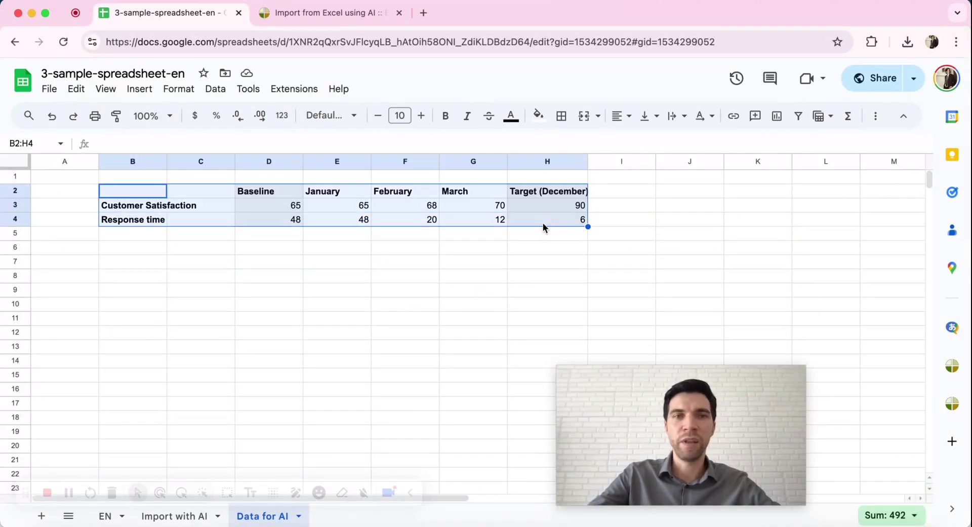
pyautogui.press('super+c')
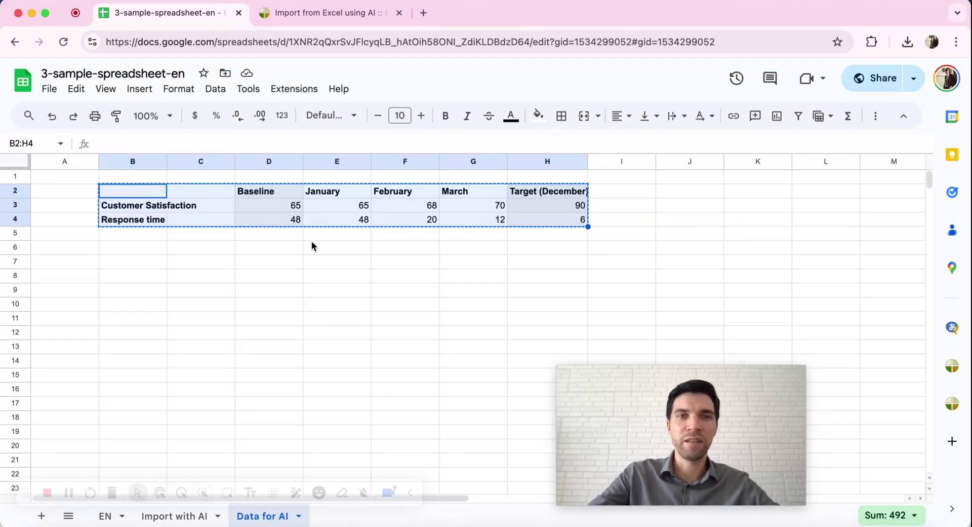
# Step: In BSC Designer, start an AI chat that shares only the current scorecard's goals, KPIs (without data) and initiatives
pyautogui.click(339, 17)
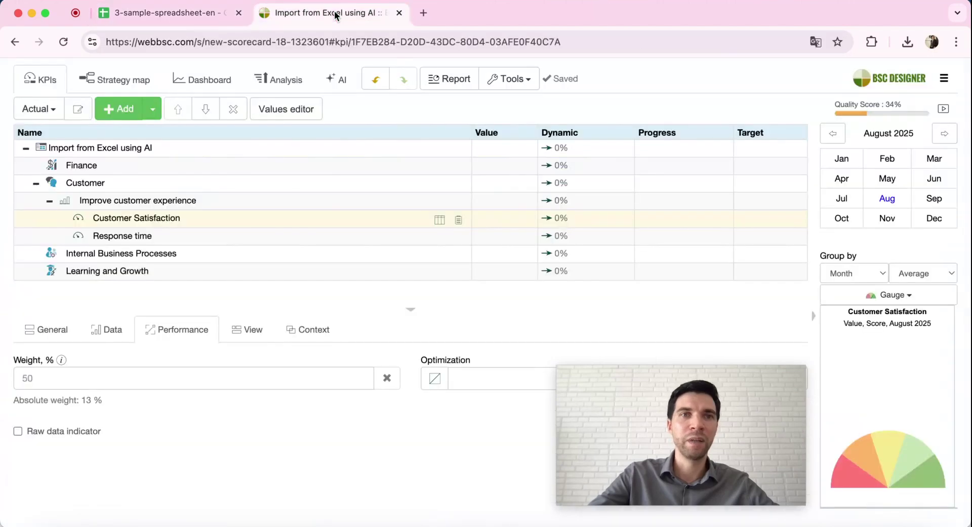
pyautogui.click(336, 80)
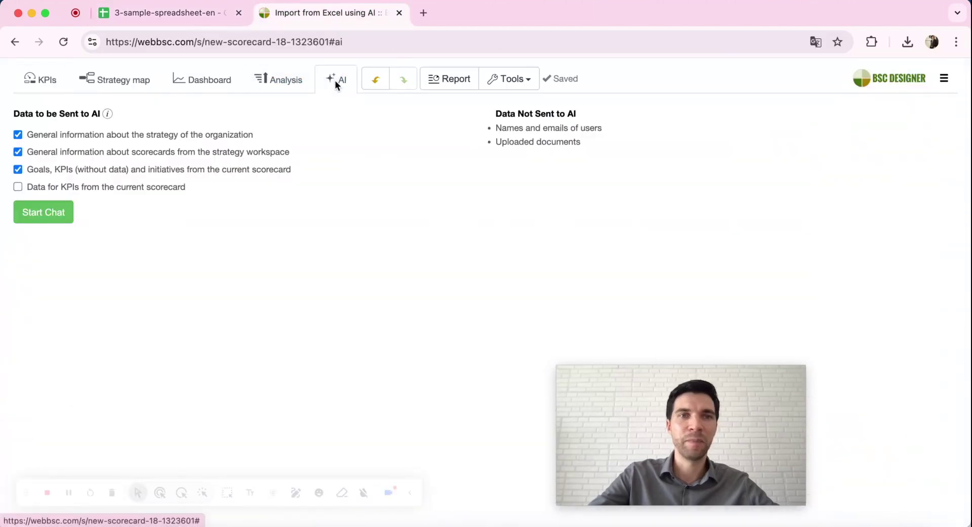
pyautogui.click(62, 137)
pyautogui.click(50, 154)
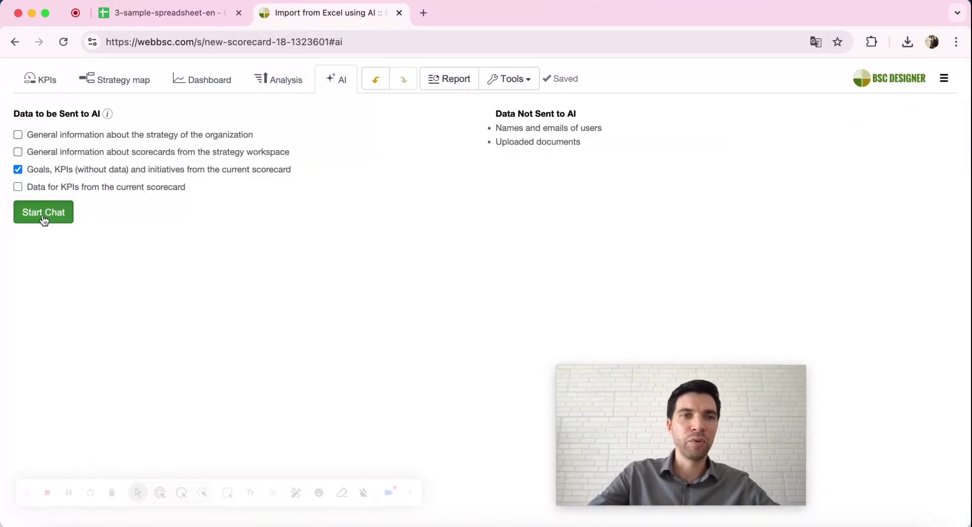
pyautogui.click(43, 215)
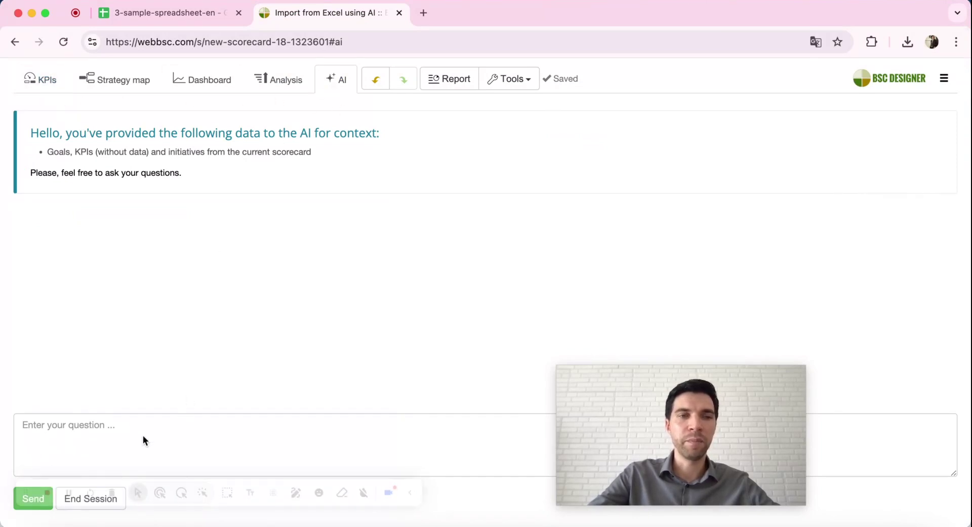
# Step: Send the AI the prompt "Import data to the scorecard:" followed by the copied KPI table
pyautogui.click(121, 430)
pyautogui.write('Import data to the scorecard:')
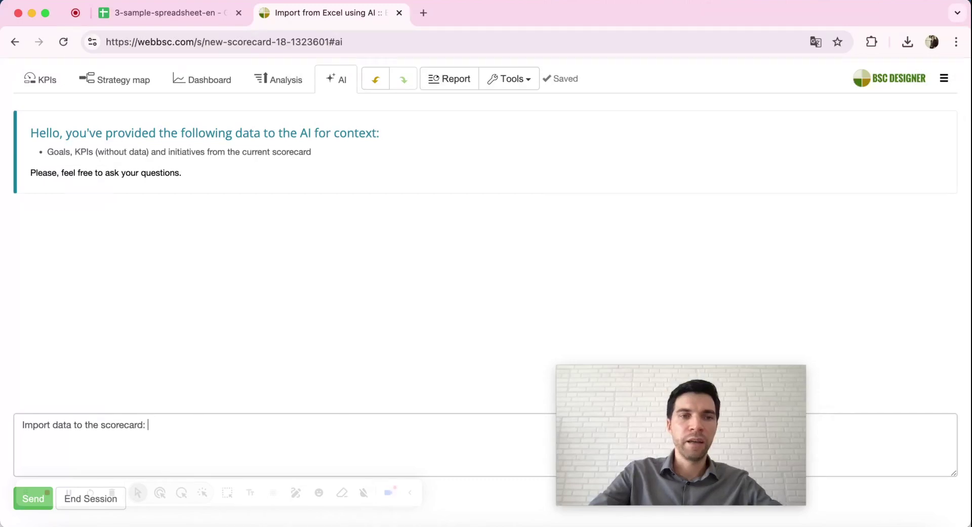
pyautogui.press('super+v')
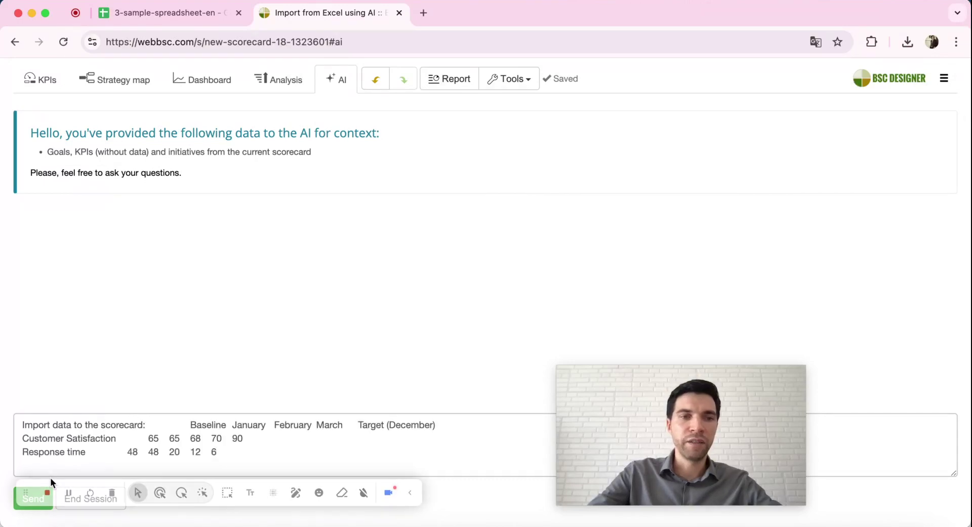
pyautogui.click(33, 498)
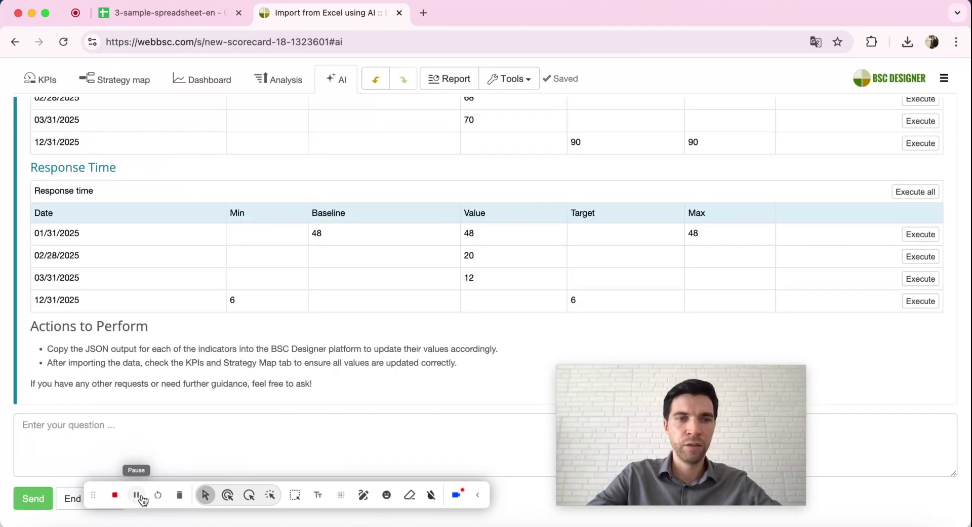
# Step: Review the indicator values the AI proposes for Customer Satisfaction and Response time
pyautogui.scroll(5, 245, 299)
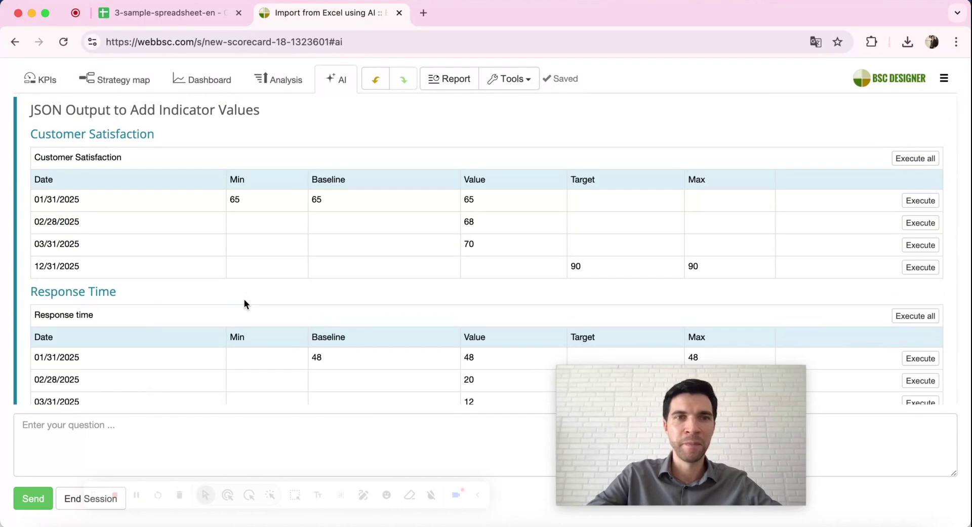
pyautogui.scroll(2, 245, 303)
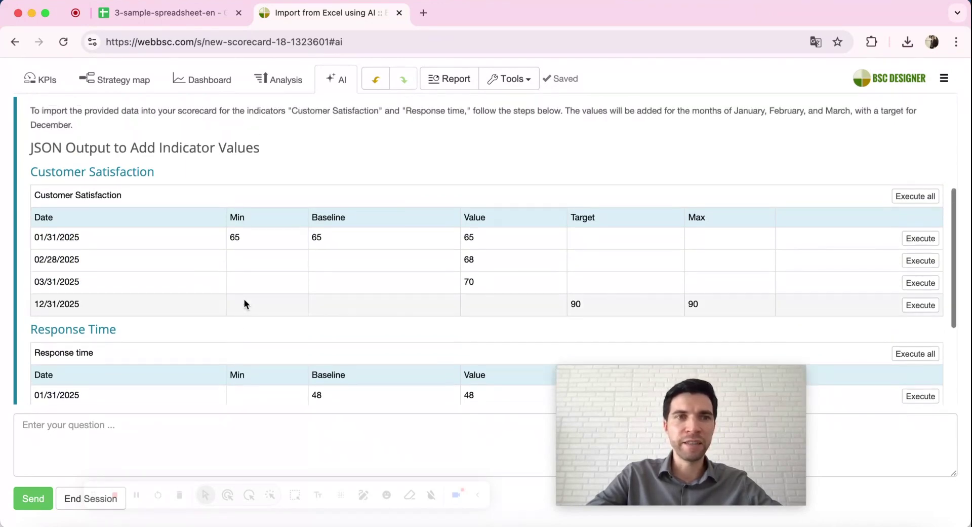
pyautogui.scroll(-2, 244, 303)
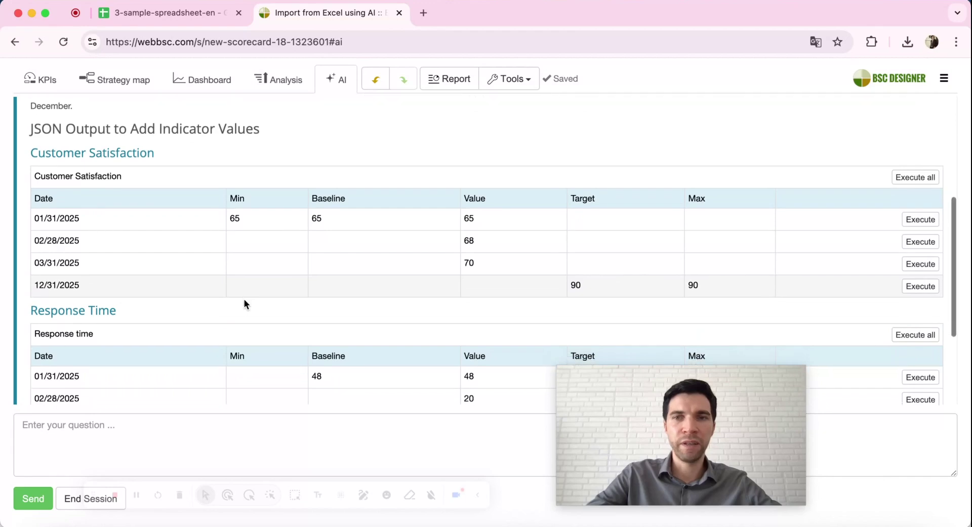
pyautogui.scroll(-2, 244, 303)
pyautogui.scroll(3, 244, 303)
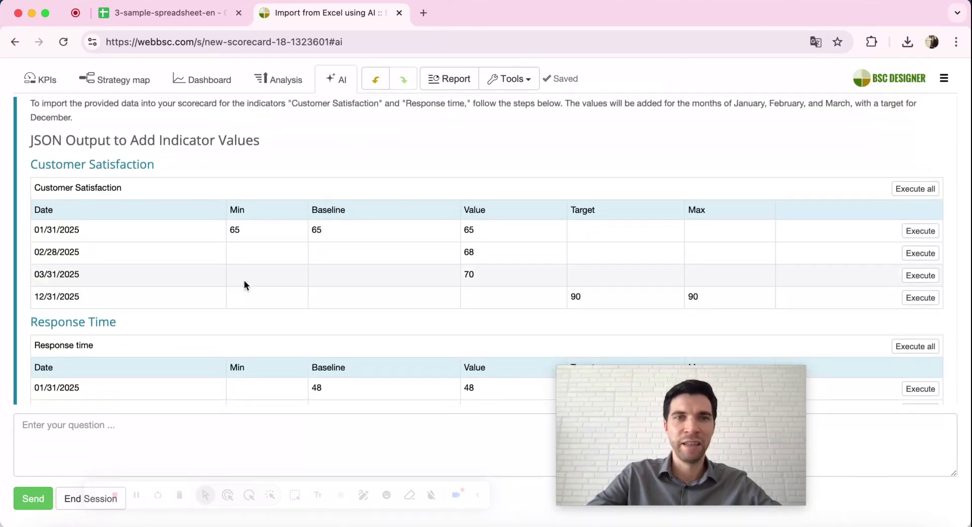
# Step: Switch to the Google Sheets spreadsheet and check how the January, February and March columns specify their dates
pyautogui.click(187, 13)
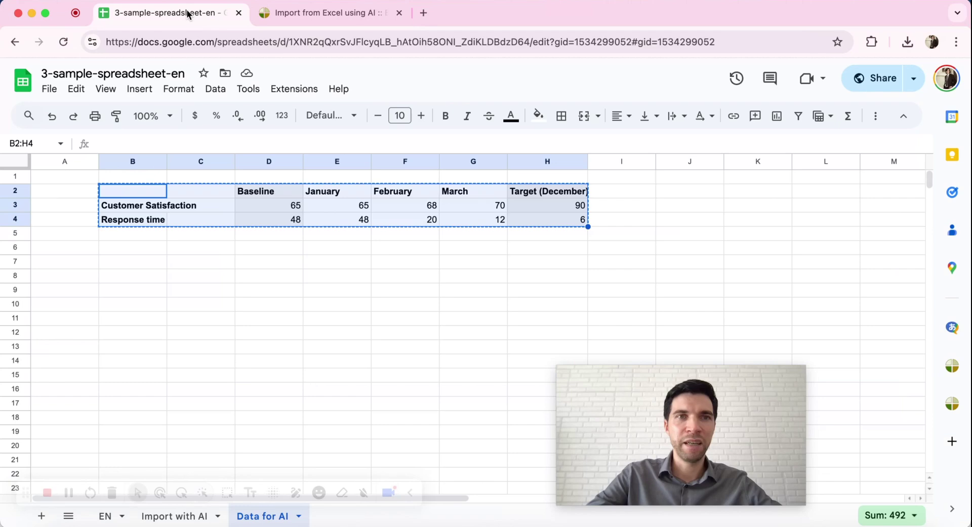
pyautogui.click(360, 209)
pyautogui.click(361, 247)
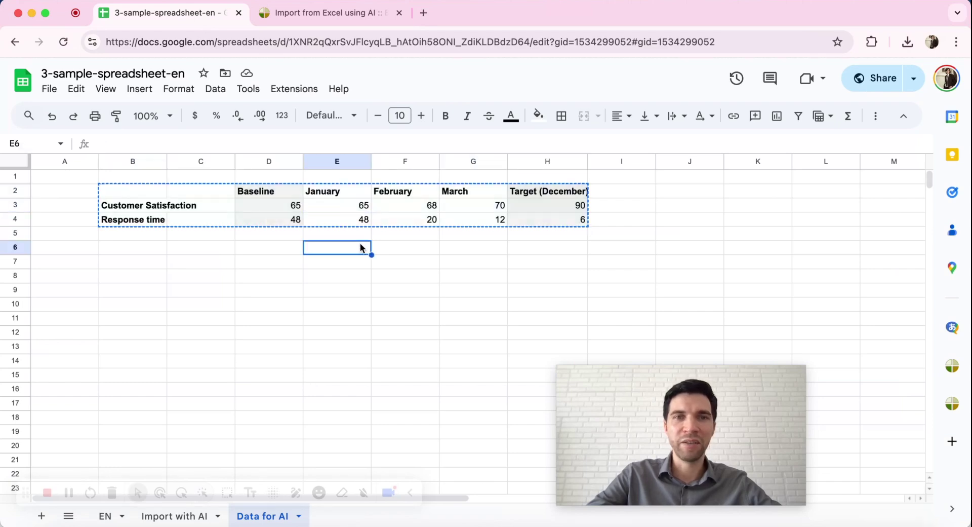
pyautogui.press('super+c')
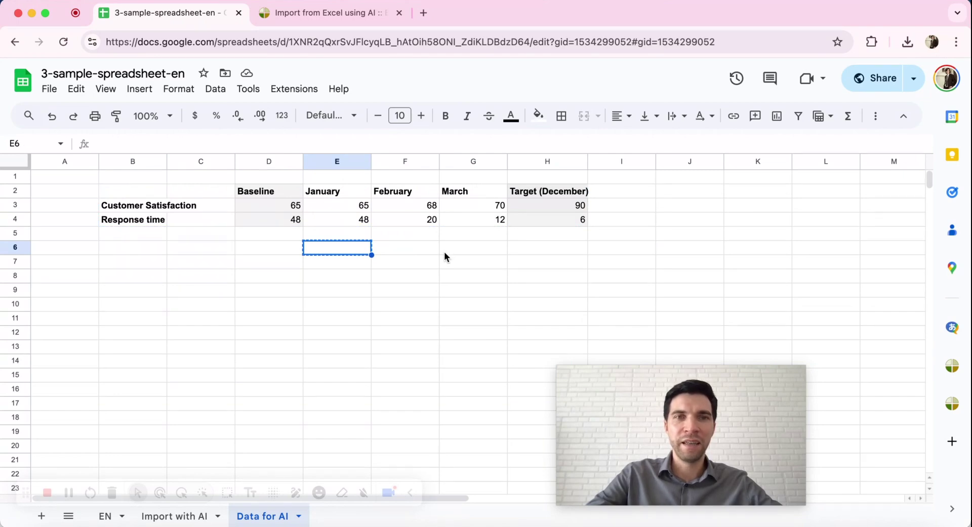
pyautogui.click(334, 197)
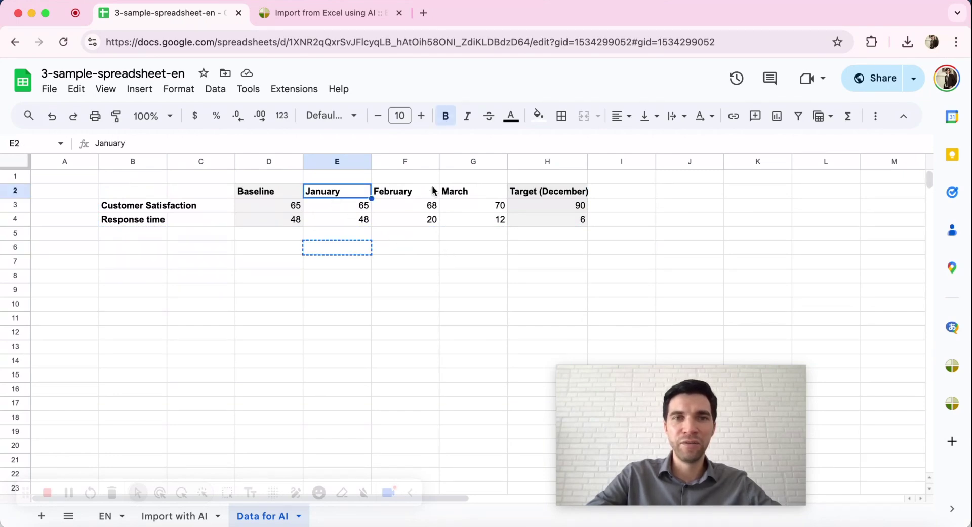
pyautogui.click(462, 196)
pyautogui.click(332, 196)
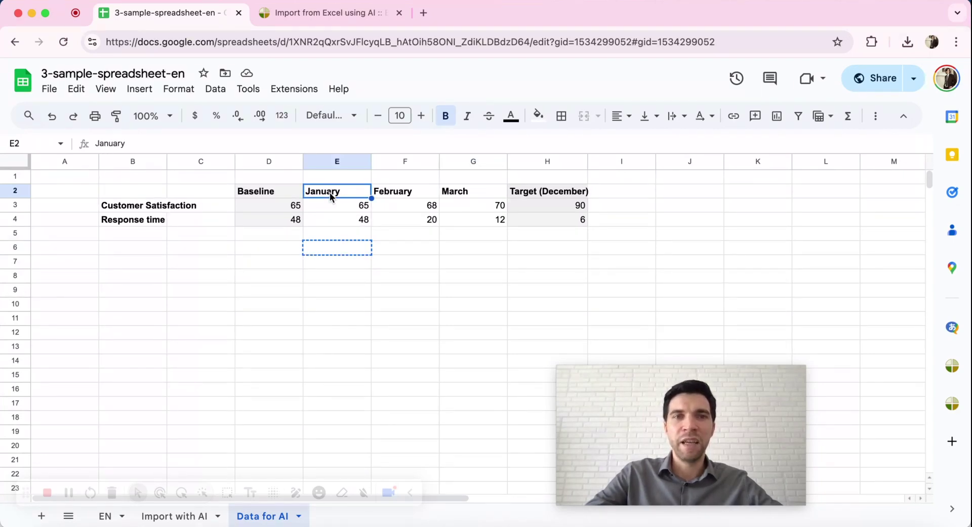
pyautogui.click(401, 196)
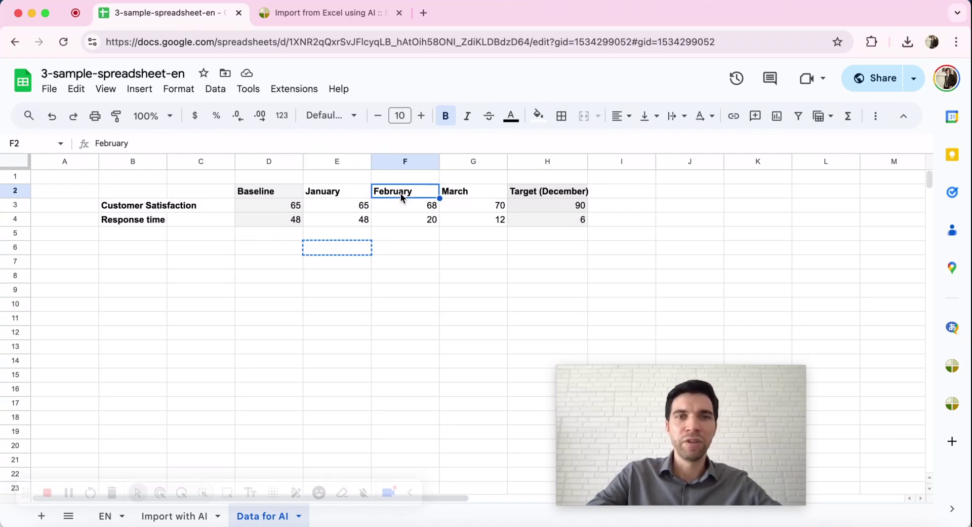
pyautogui.click(348, 192)
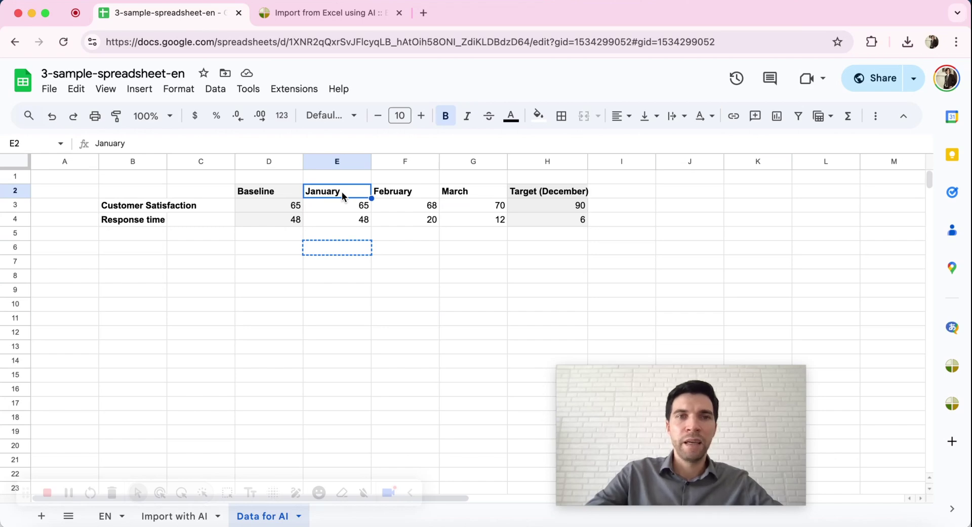
# Step: Return to the BSC Designer scorecard and check the update interval of Customer Satisfaction in its values editor
pyautogui.click(329, 14)
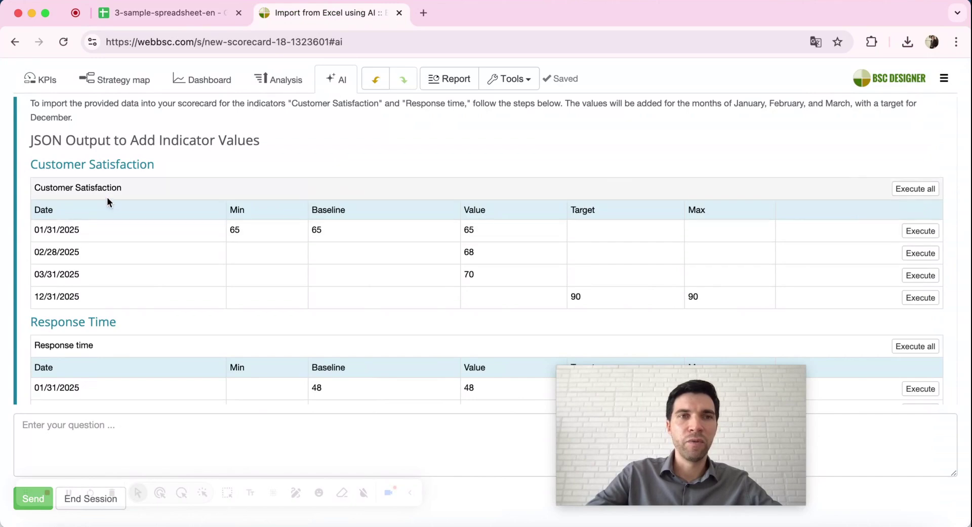
pyautogui.click(37, 84)
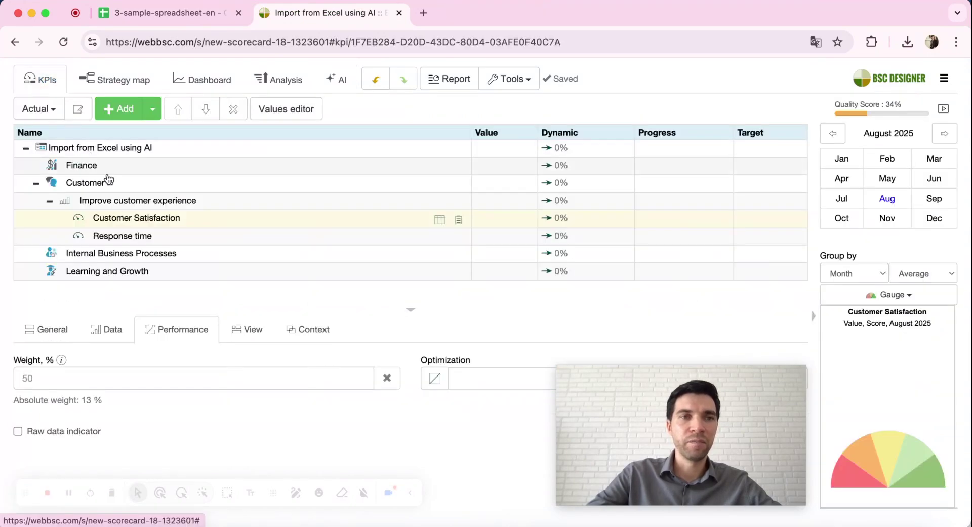
pyautogui.doubleClick(126, 222)
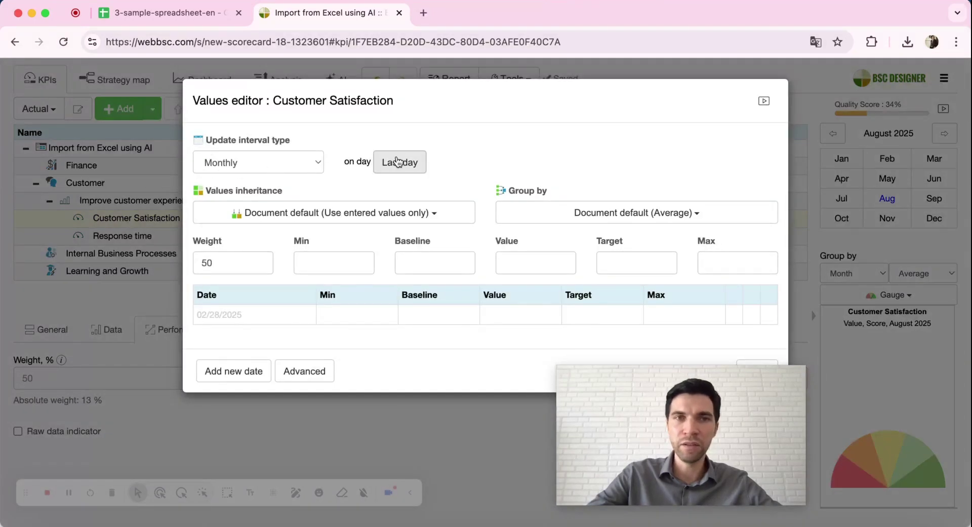
# Step: Compare the spreadsheet's January column with the January date the AI proposes for Customer Satisfaction
pyautogui.click(133, 215)
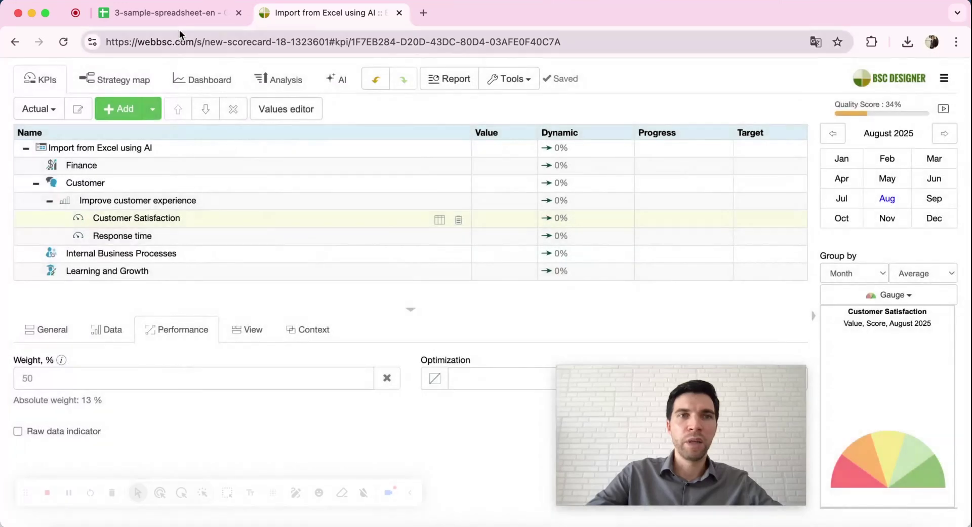
pyautogui.click(178, 15)
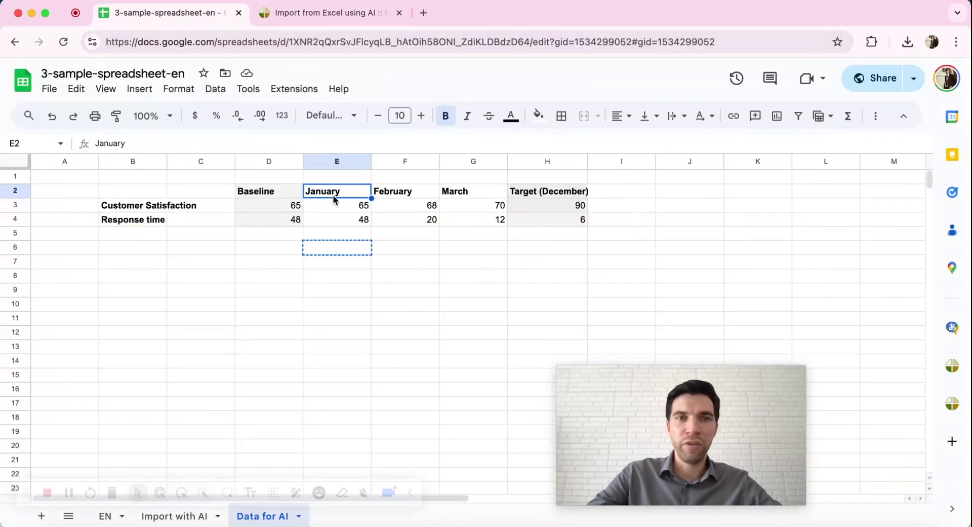
pyautogui.click(342, 14)
pyautogui.click(335, 80)
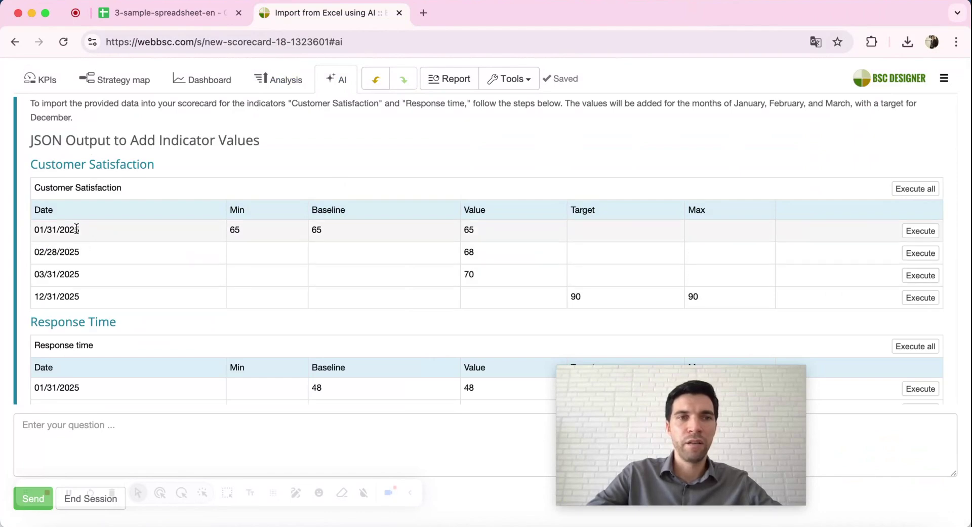
pyautogui.moveTo(87, 229); pyautogui.dragTo(42, 229)
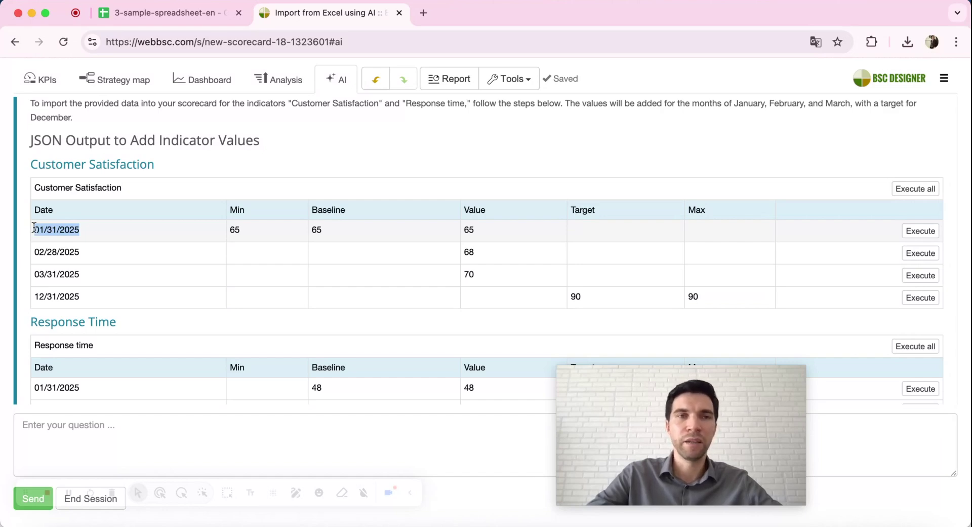
# Step: Compare the spreadsheet's Target (December) column with the December target in the AI's Customer Satisfaction table
pyautogui.click(211, 15)
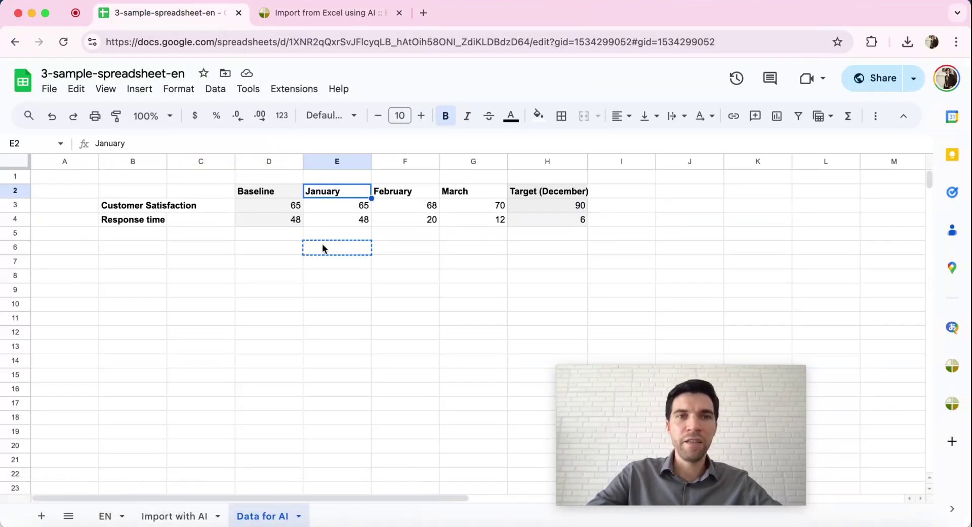
pyautogui.click(389, 261)
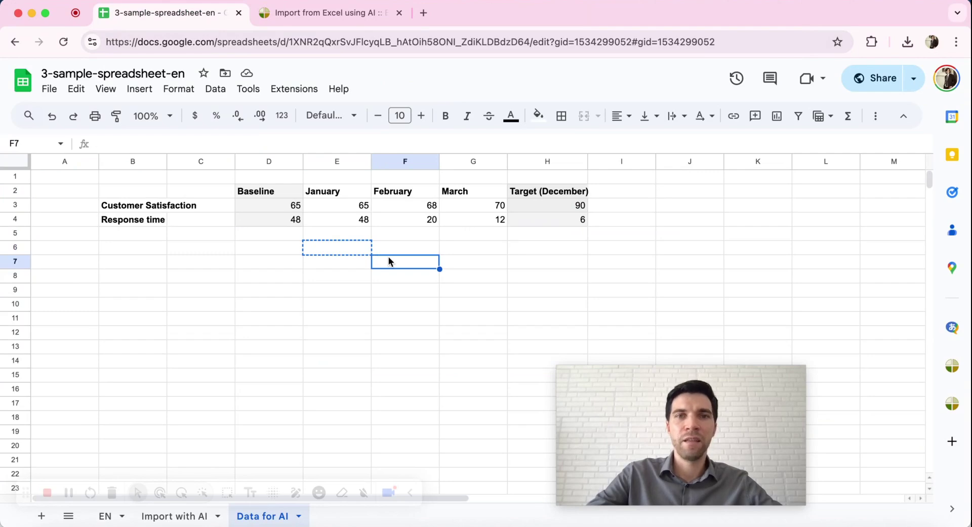
pyautogui.click(532, 194)
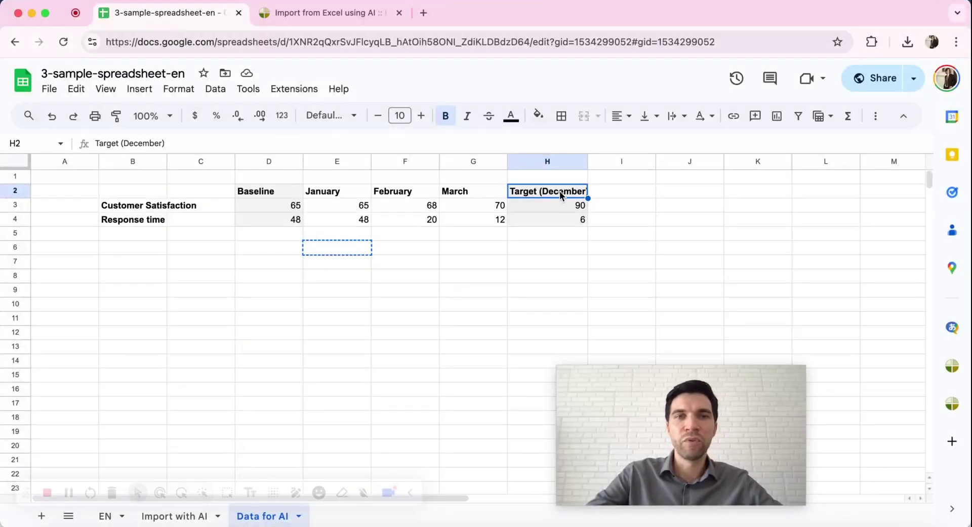
pyautogui.click(348, 15)
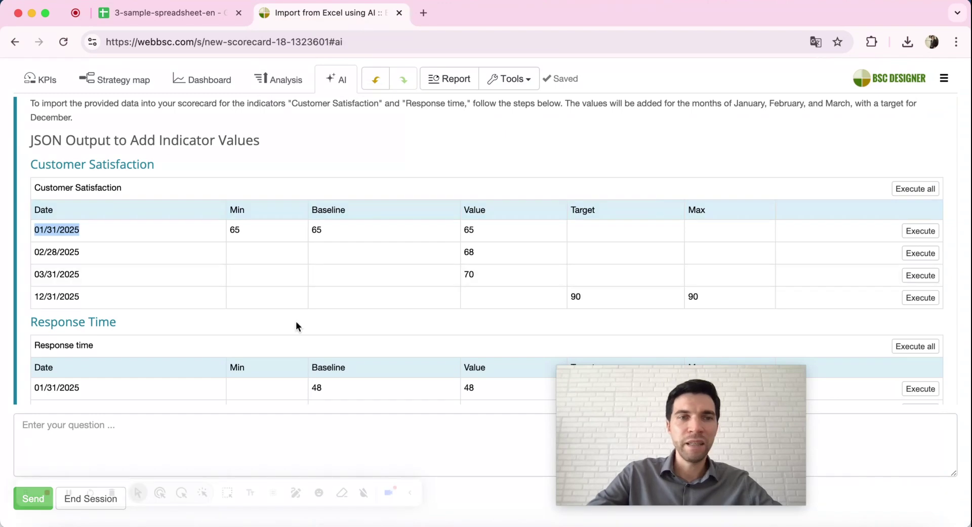
pyautogui.moveTo(586, 297); pyautogui.dragTo(567, 298)
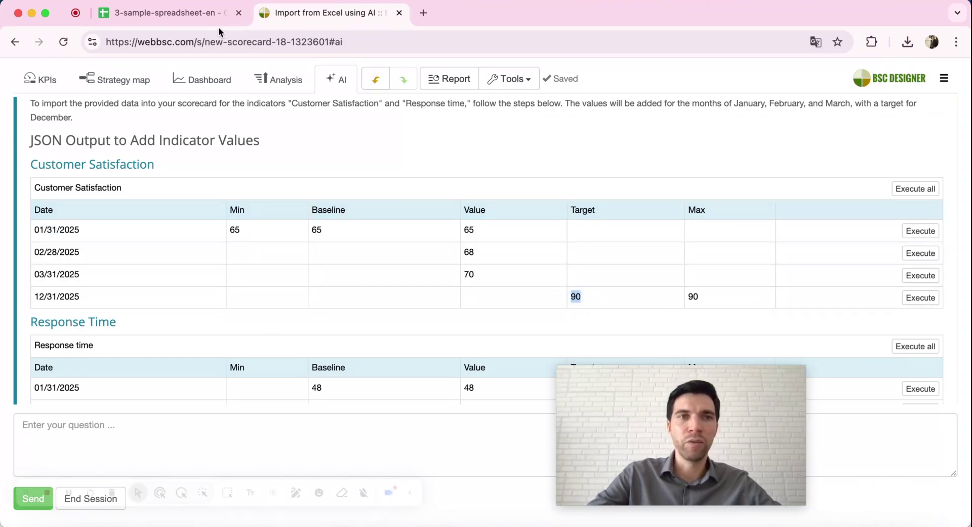
# Step: Compare the spreadsheet's Baseline column with the baselines the AI proposes for Customer Satisfaction and Response time
pyautogui.click(200, 18)
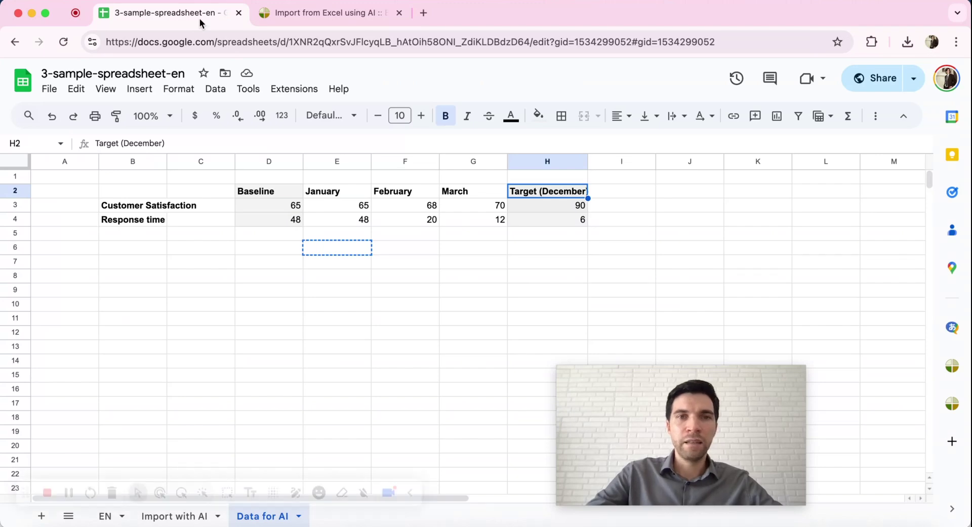
pyautogui.click(275, 191)
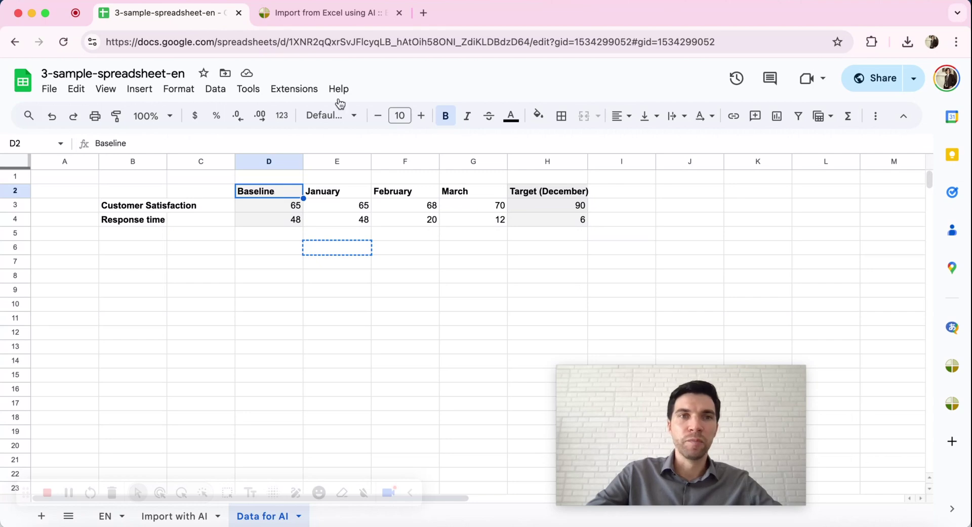
pyautogui.click(371, 13)
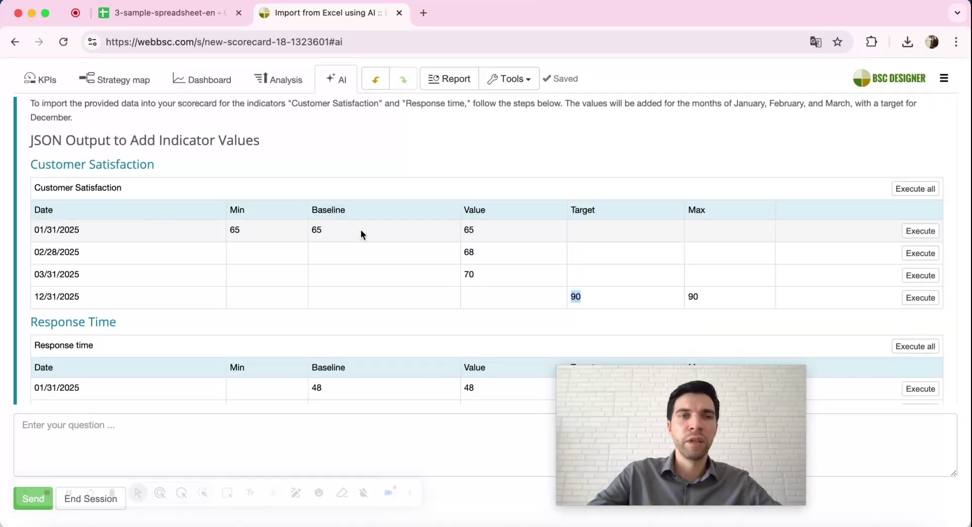
pyautogui.scroll(-2, 361, 229)
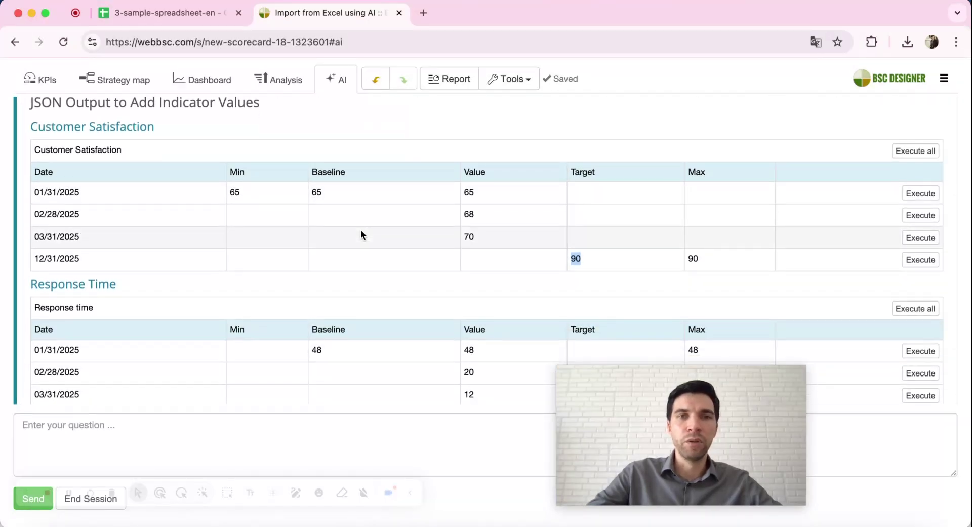
pyautogui.scroll(-2, 361, 229)
pyautogui.scroll(3, 798, 210)
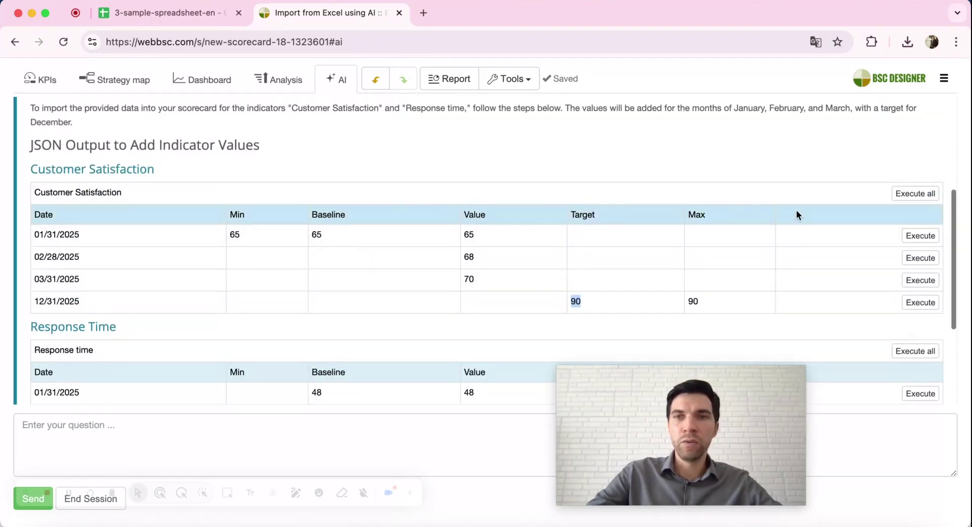
# Step: Execute all of the AI's proposed value updates for both Customer Satisfaction and Response time
pyautogui.click(917, 193)
pyautogui.scroll(-5, 864, 206)
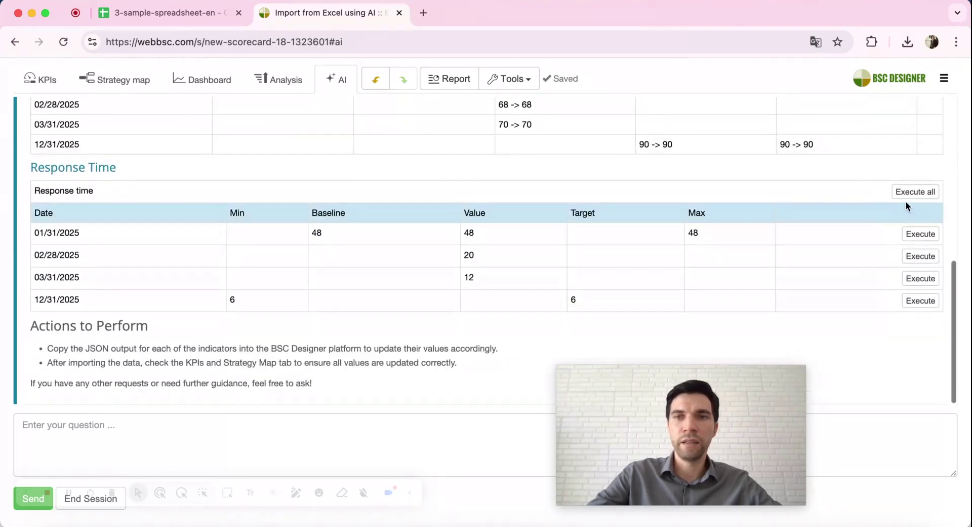
pyautogui.click(917, 192)
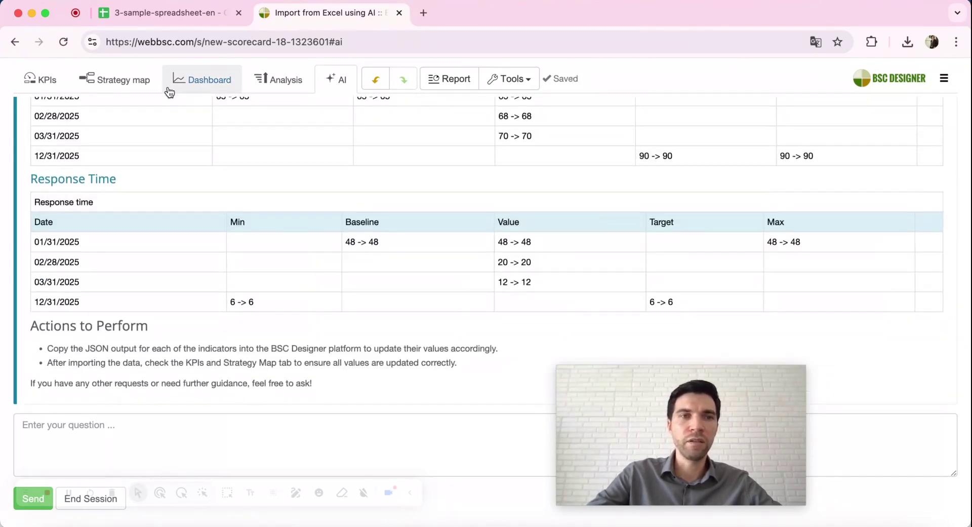
# Step: Review the imported values of Customer Satisfaction in its values editor from the KPI list
pyautogui.click(42, 80)
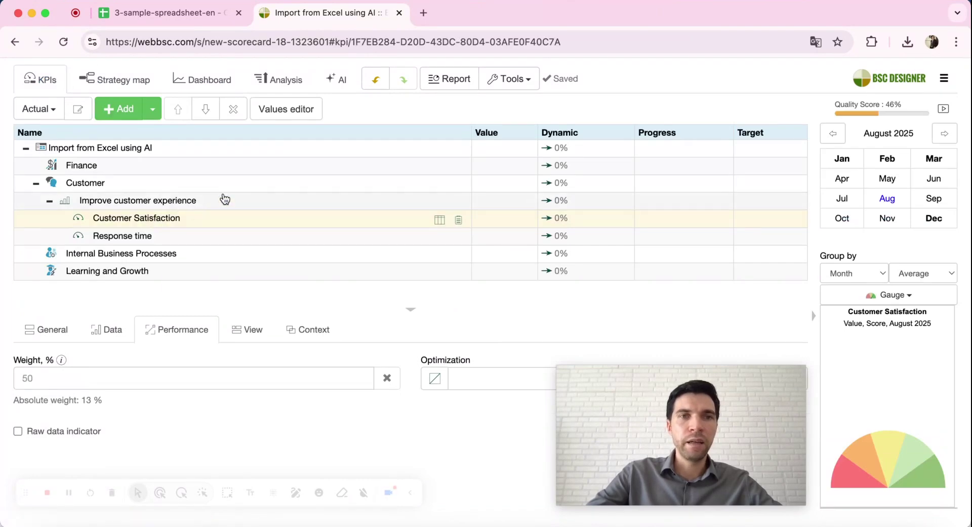
pyautogui.click(282, 111)
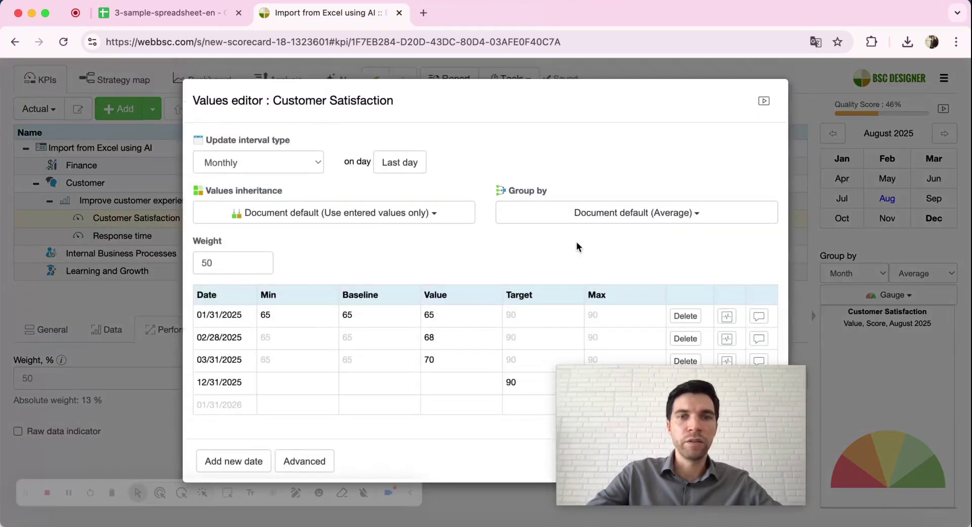
pyautogui.moveTo(583, 380); pyautogui.dragTo(685, 376)
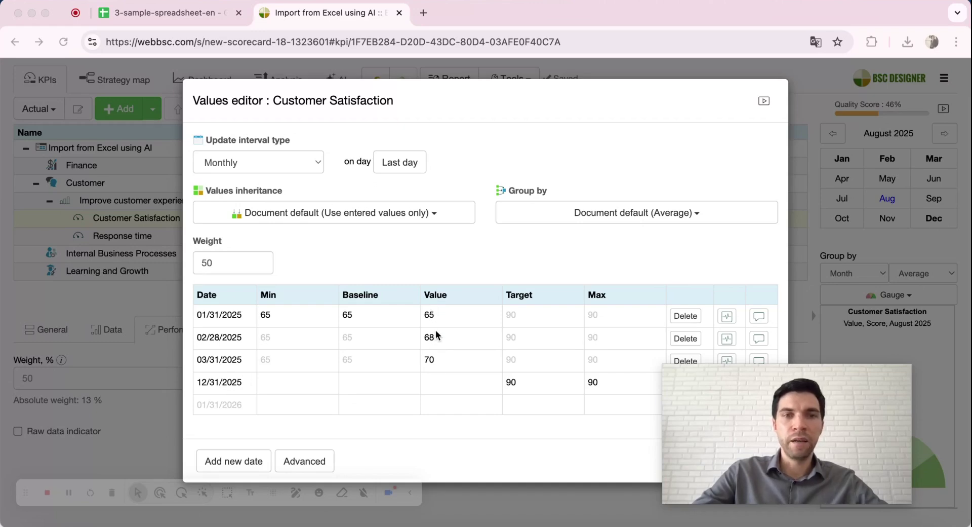
pyautogui.click(102, 281)
# Step: Show the scorecard for January 2025 and examine the monthly targets of Customer Satisfaction in its values editor
pyautogui.click(842, 158)
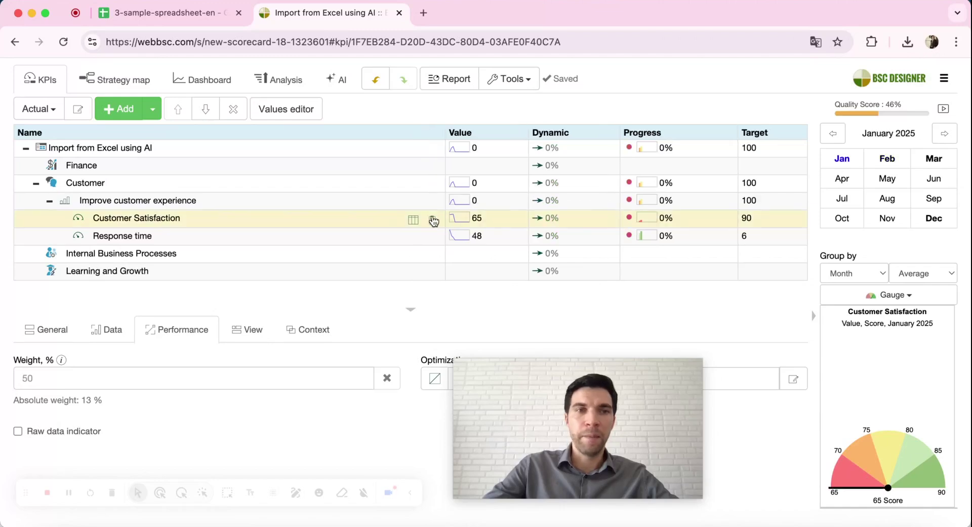
pyautogui.doubleClick(310, 217)
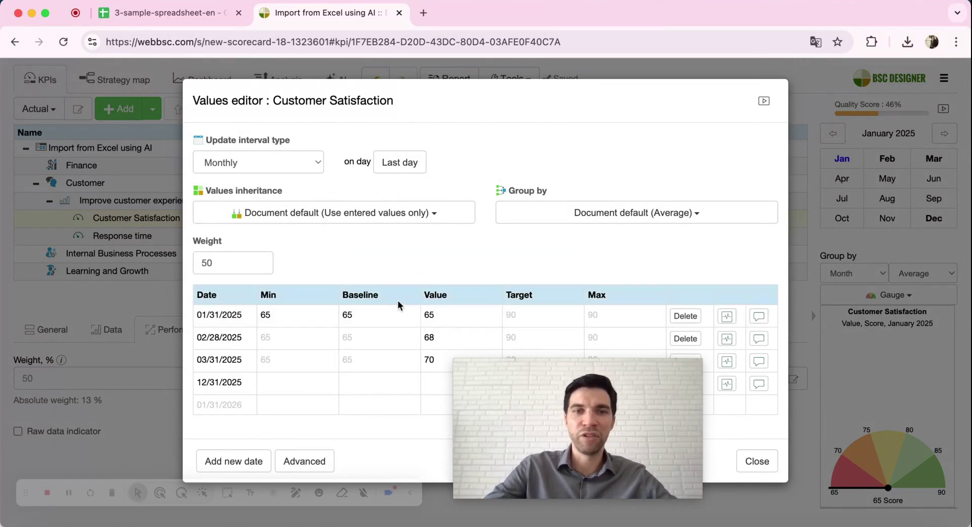
pyautogui.moveTo(504, 400); pyautogui.dragTo(639, 400)
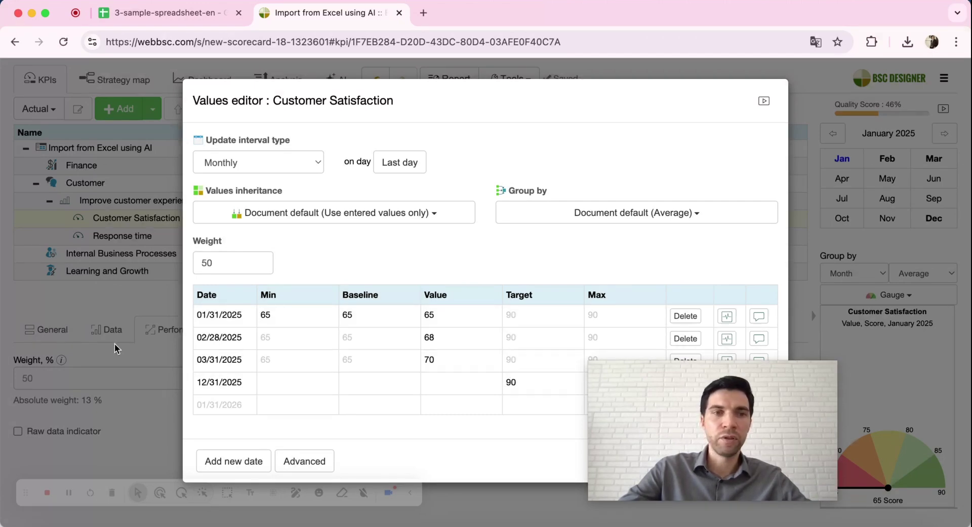
pyautogui.click(513, 337)
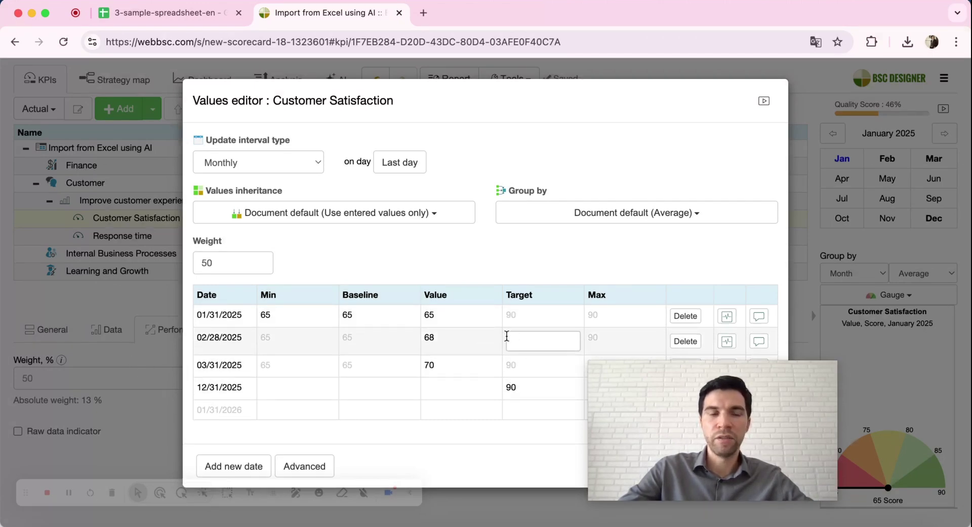
pyautogui.press('Escape')
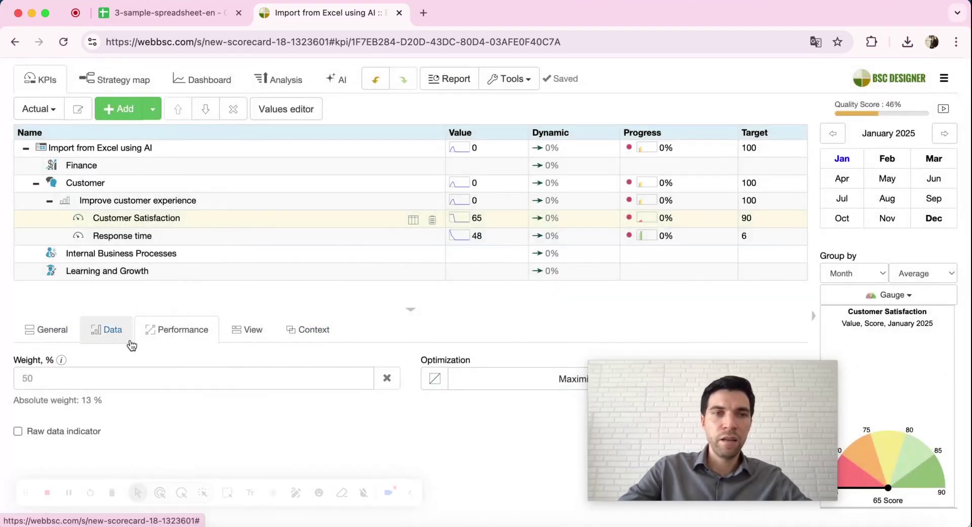
# Step: Examine the monthly target plan for Customer Satisfaction from its target data and leave it without applying
pyautogui.click(107, 330)
pyautogui.moveTo(646, 426); pyautogui.dragTo(768, 125)
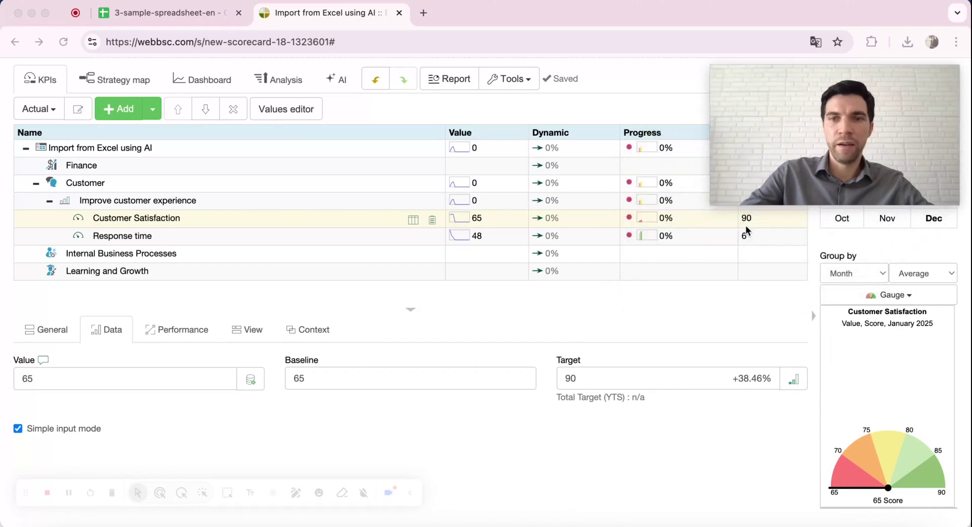
pyautogui.click(795, 381)
pyautogui.scroll(-5, 563, 361)
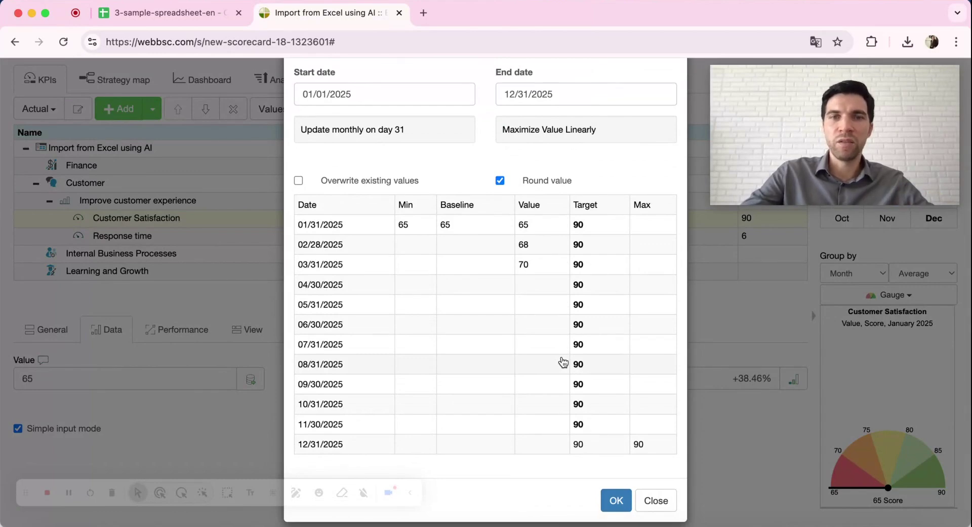
pyautogui.scroll(5, 563, 362)
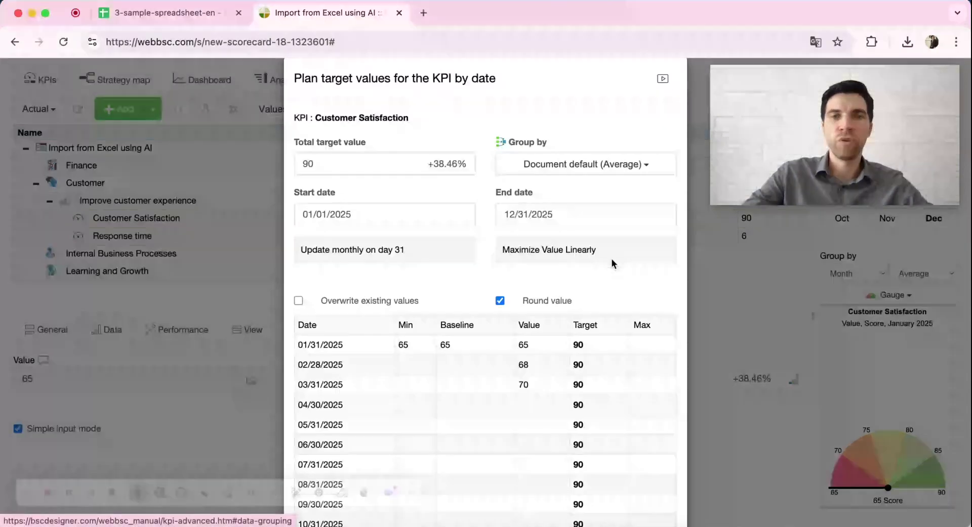
pyautogui.scroll(-1, 611, 259)
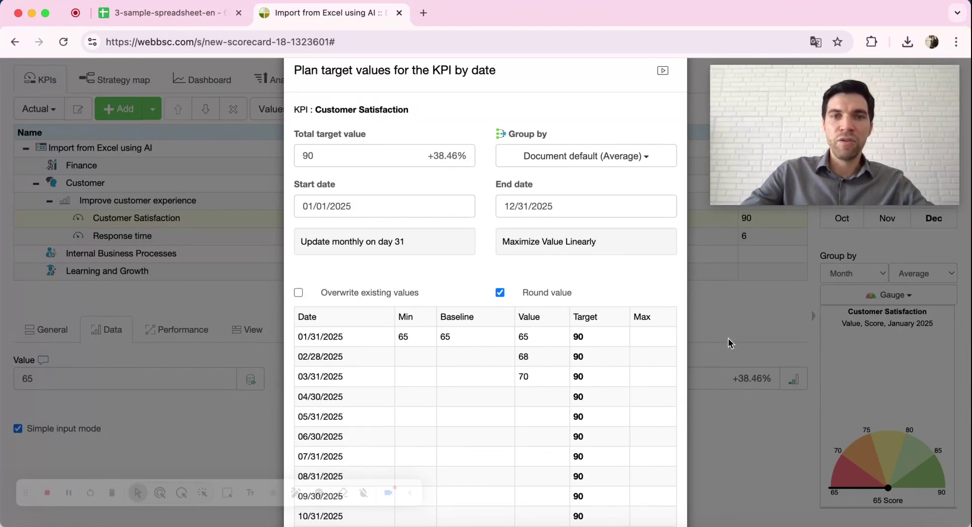
pyautogui.scroll(-5, 667, 366)
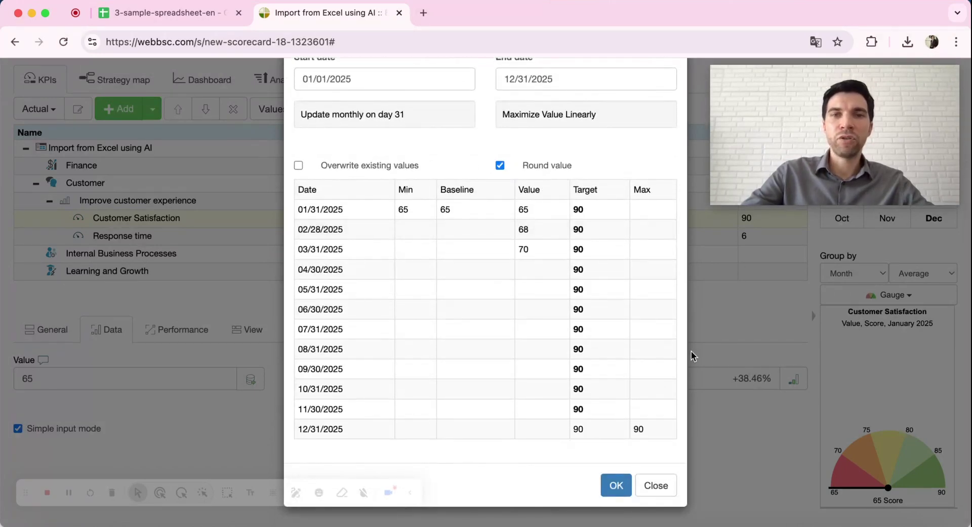
pyautogui.click(734, 328)
# Step: Ask the AI assistant to update Customer Satisfaction targets gradually from 70, reaching 90 at the end of the year, applied for quarters only
pyautogui.click(346, 85)
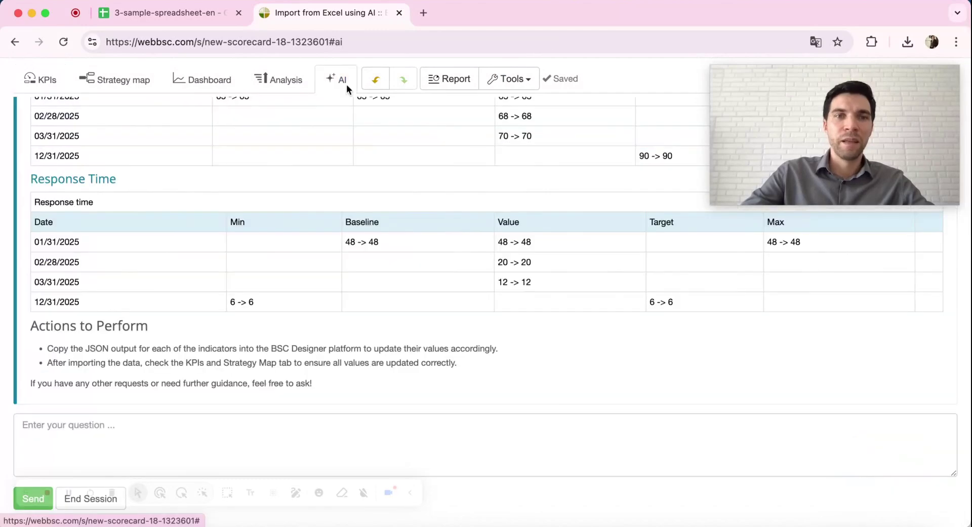
pyautogui.scroll(5, 221, 292)
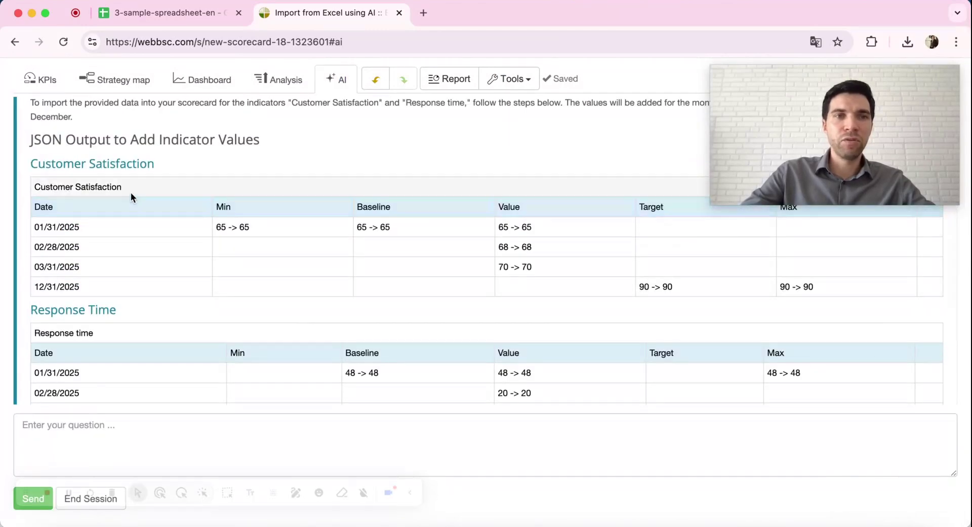
pyautogui.moveTo(126, 187); pyautogui.dragTo(32, 187)
pyautogui.scroll(-2, 160, 321)
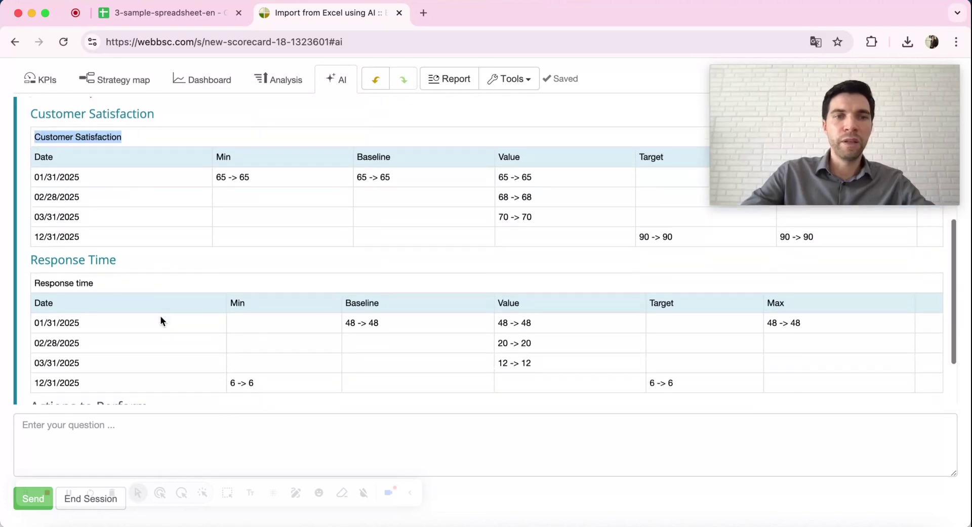
pyautogui.click(135, 438)
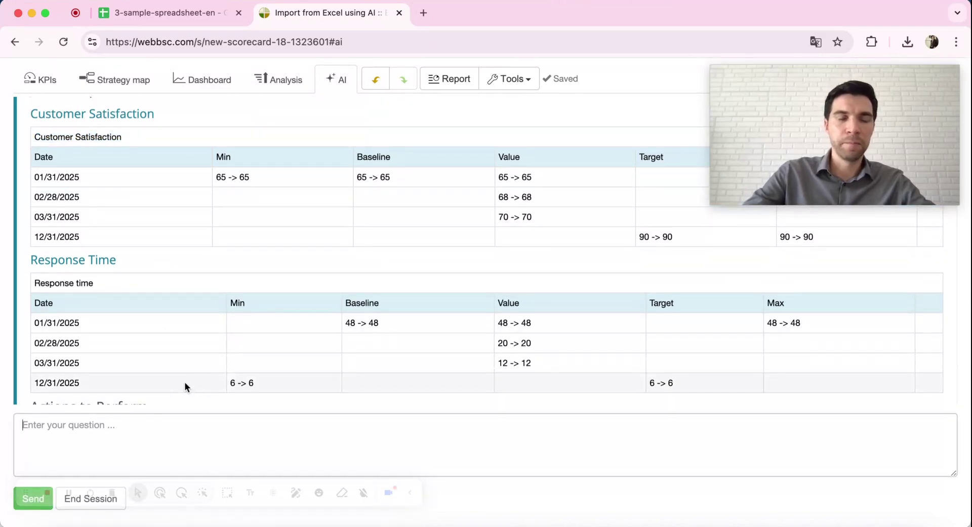
pyautogui.write('update the targets for "Customer Satisfaction" to be changing gradually from 70 reaching 90 at the end of the year, but apply targets for quarters only')
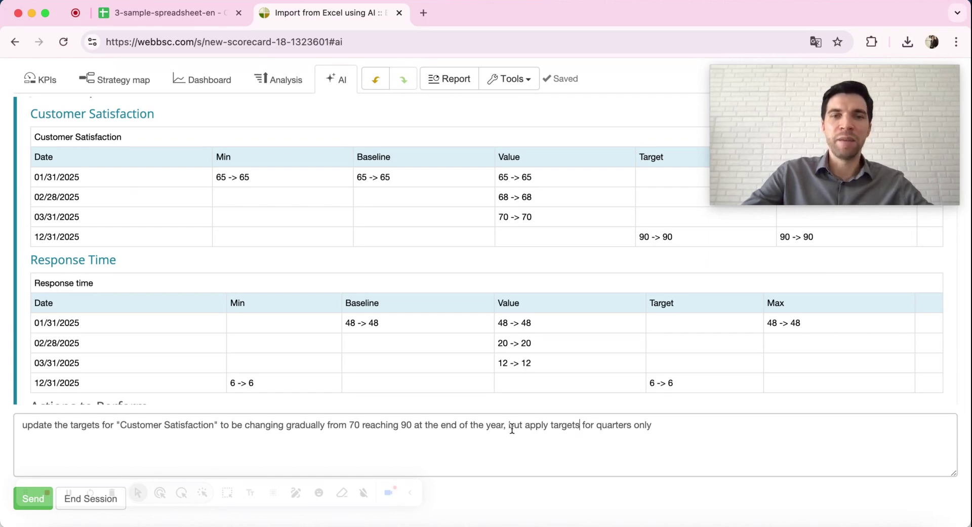
pyautogui.moveTo(658, 425); pyautogui.dragTo(606, 424)
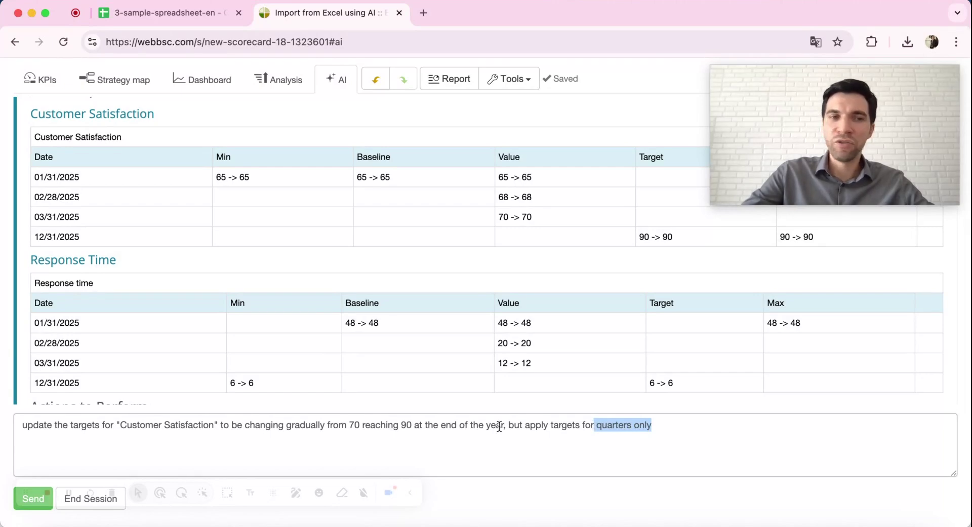
pyautogui.moveTo(26, 486); pyautogui.dragTo(178, 481)
pyautogui.click(33, 499)
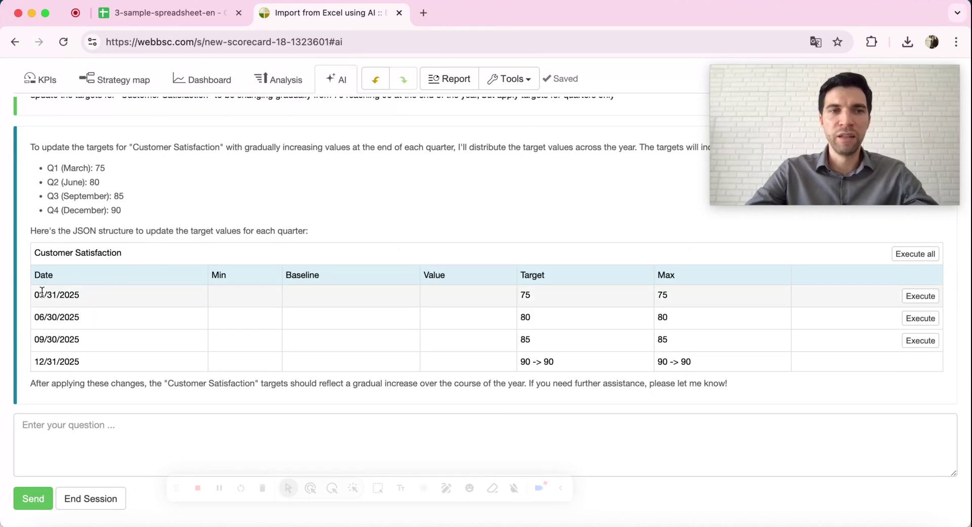
# Step: Check the AI's proposed quarterly Customer Satisfaction targets and execute them all: 75 for March, 80 for June and 85 for September
pyautogui.moveTo(35, 295); pyautogui.dragTo(81, 294)
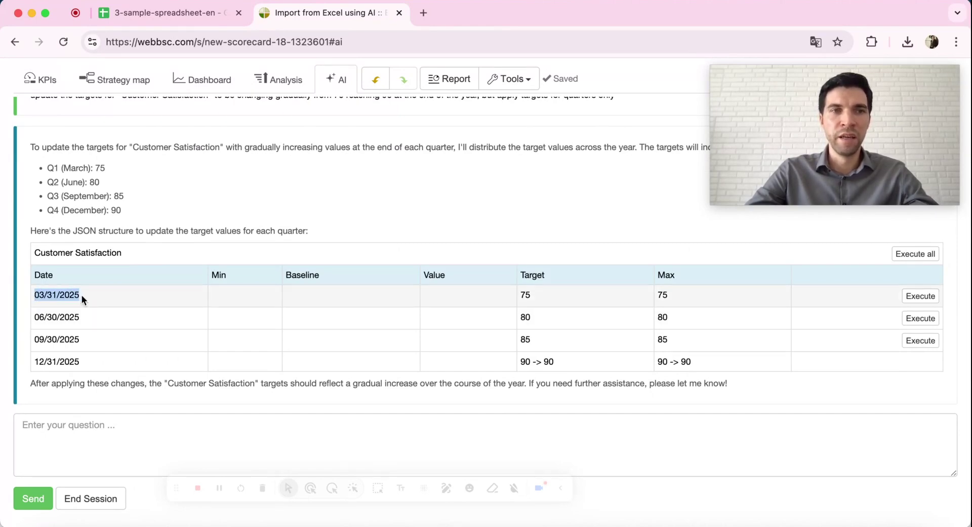
pyautogui.moveTo(47, 168); pyautogui.dragTo(59, 196)
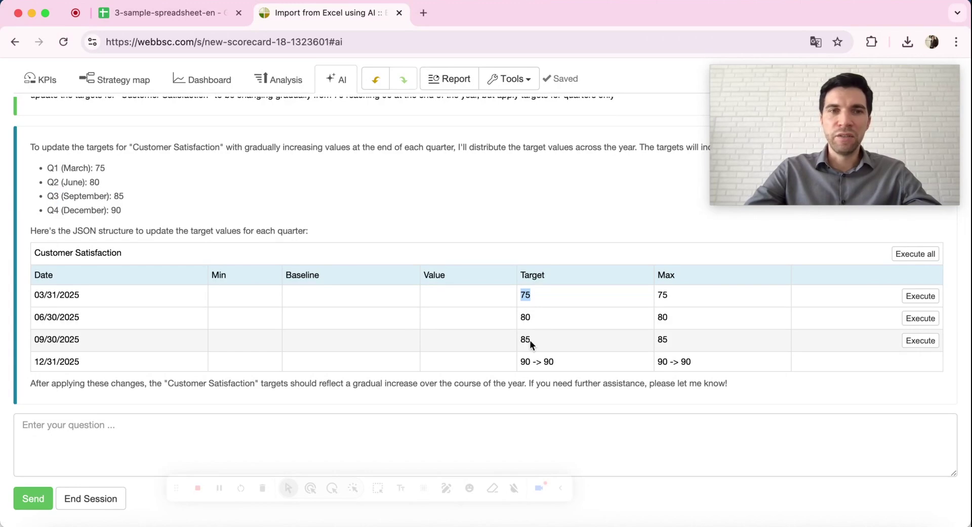
pyautogui.click(908, 254)
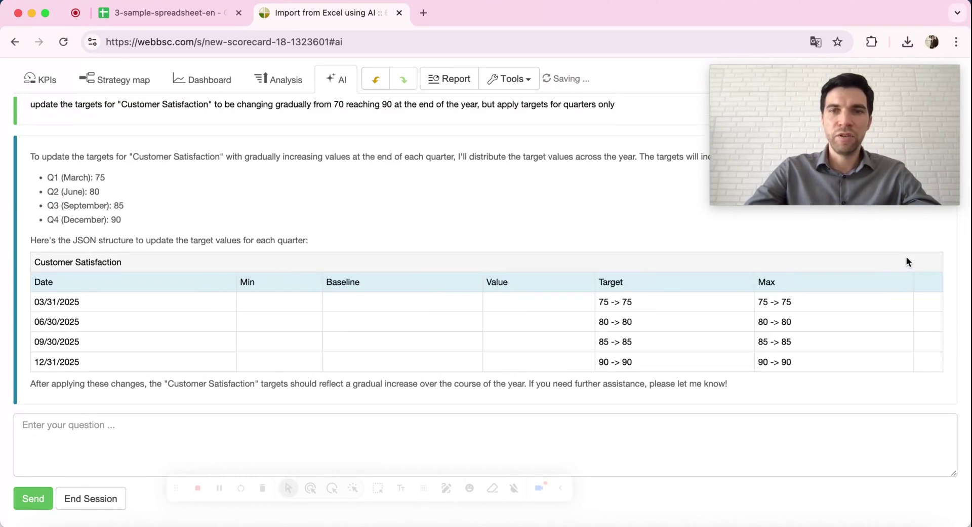
# Step: Review the quarterly targets of Customer Satisfaction in its values editor from the KPI list and close the editor
pyautogui.click(56, 81)
pyautogui.click(413, 220)
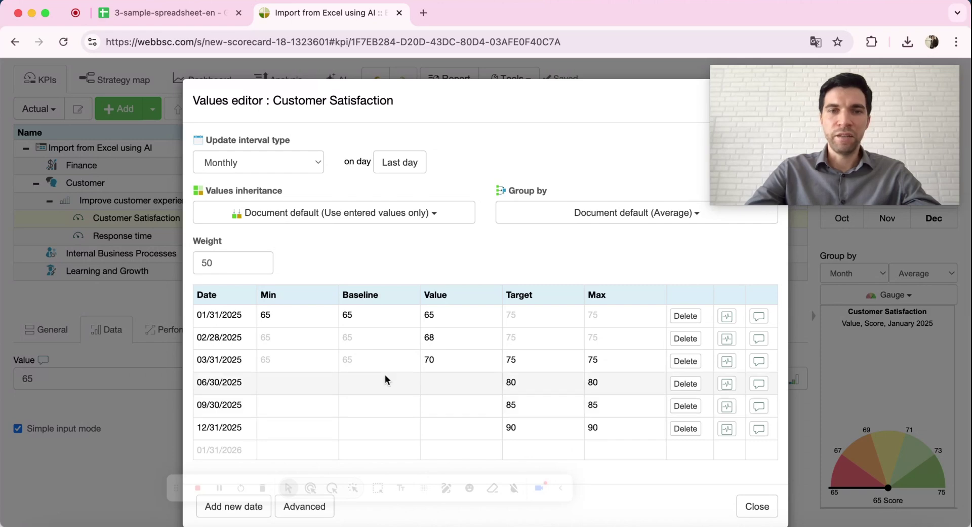
pyautogui.click(134, 338)
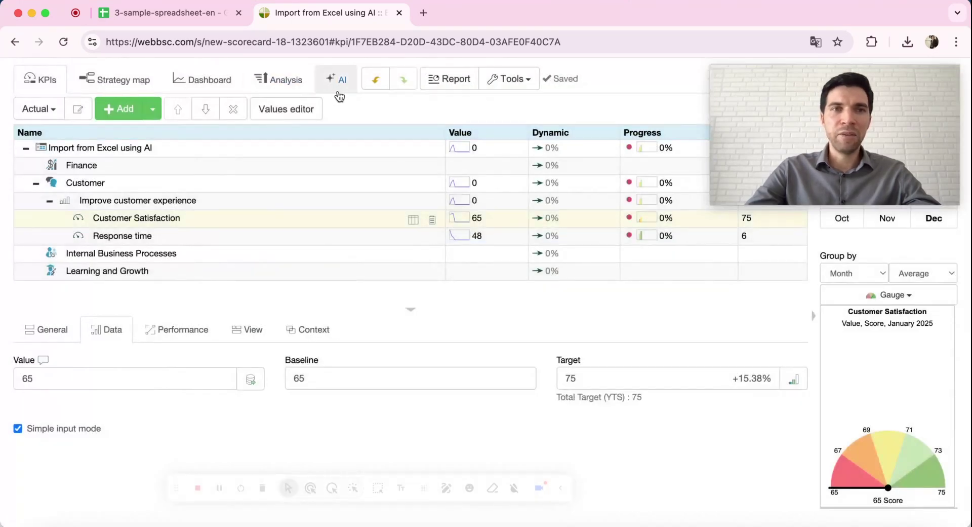
# Step: Have the AI assistant increase all Customer Satisfaction targets by 10% and execute all of its proposed updates
pyautogui.click(338, 85)
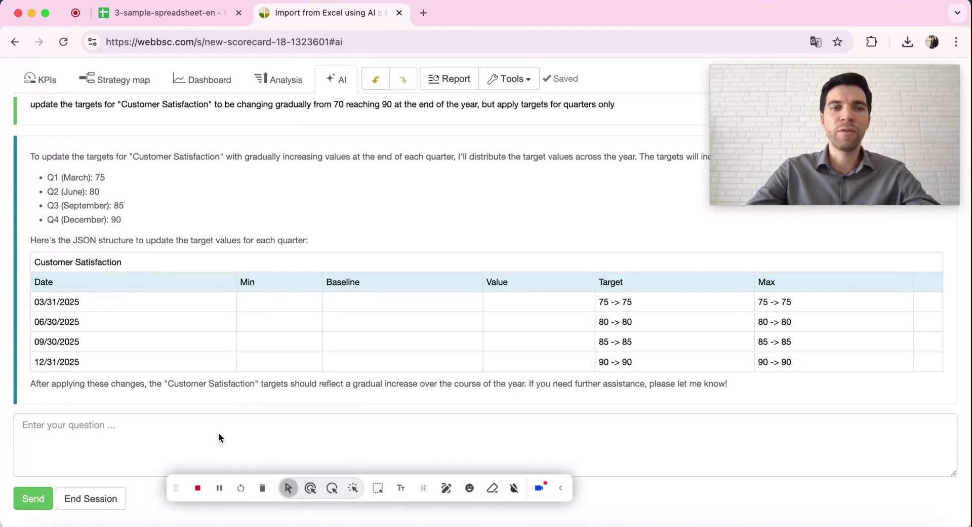
pyautogui.click(198, 423)
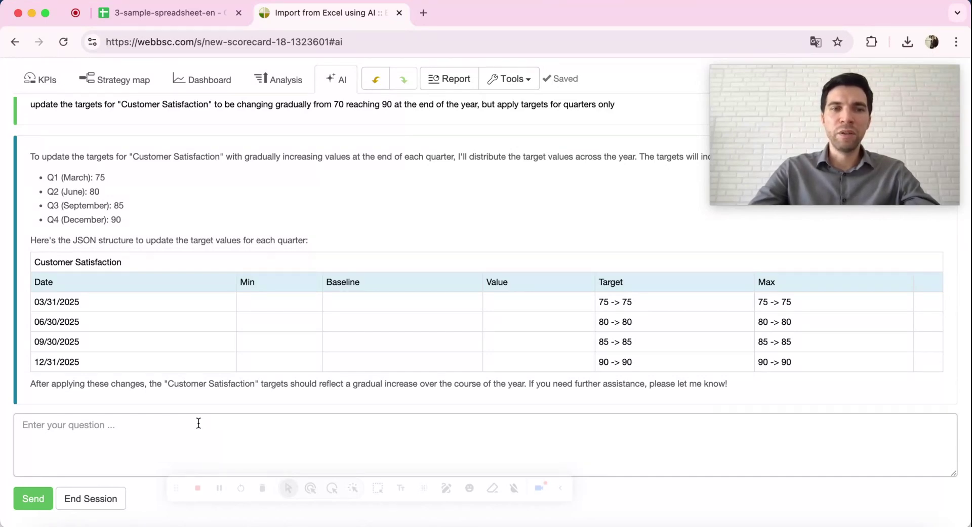
pyautogui.write('update all targets for Customer Satisfaction by increasing them 10%')
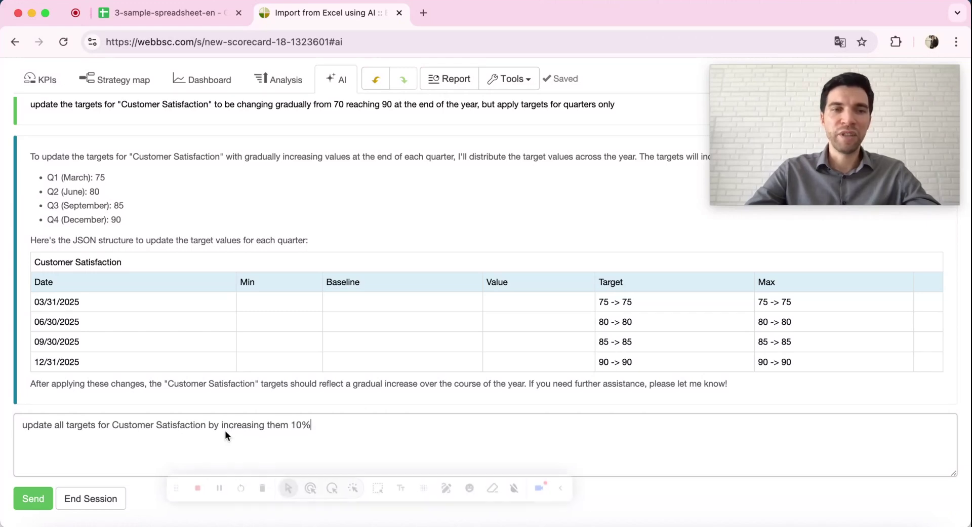
pyautogui.click(33, 500)
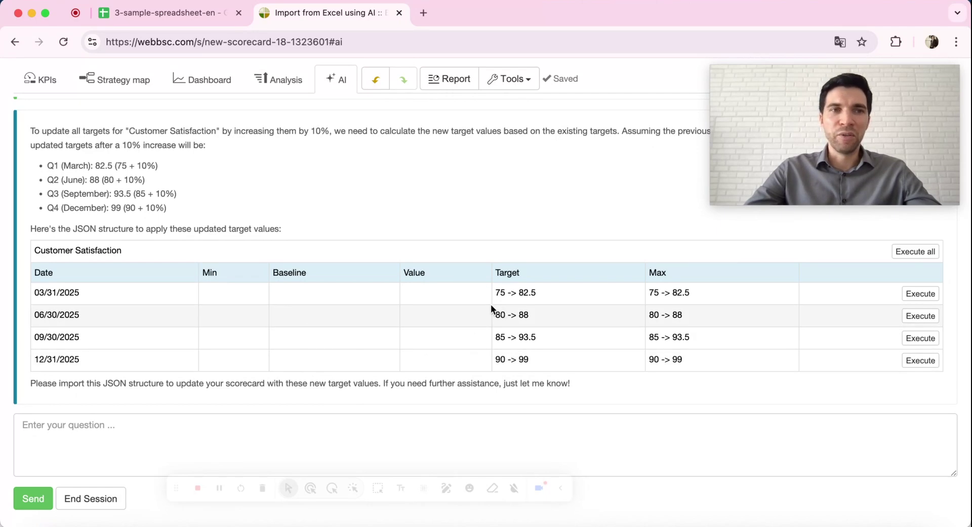
pyautogui.moveTo(96, 164); pyautogui.dragTo(166, 169)
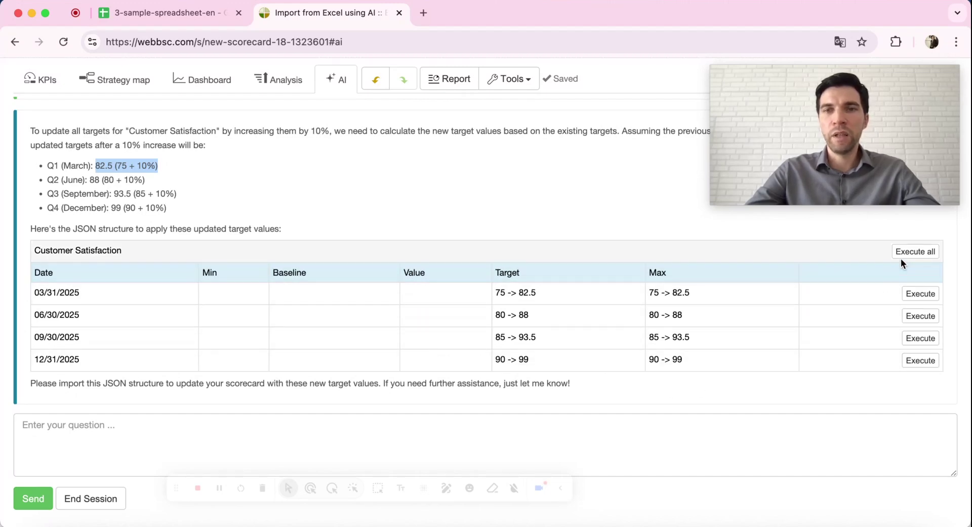
pyautogui.click(911, 251)
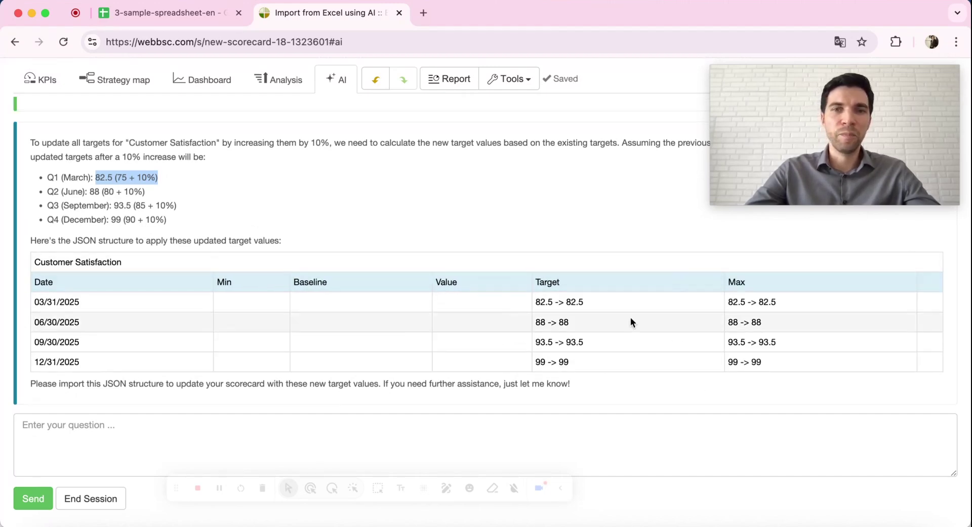
# Step: Examine the historical data for 03/31/2025 and 12/31/2025 in the Customer Satisfaction values editor, and close the editor
pyautogui.click(40, 81)
pyautogui.doubleClick(220, 221)
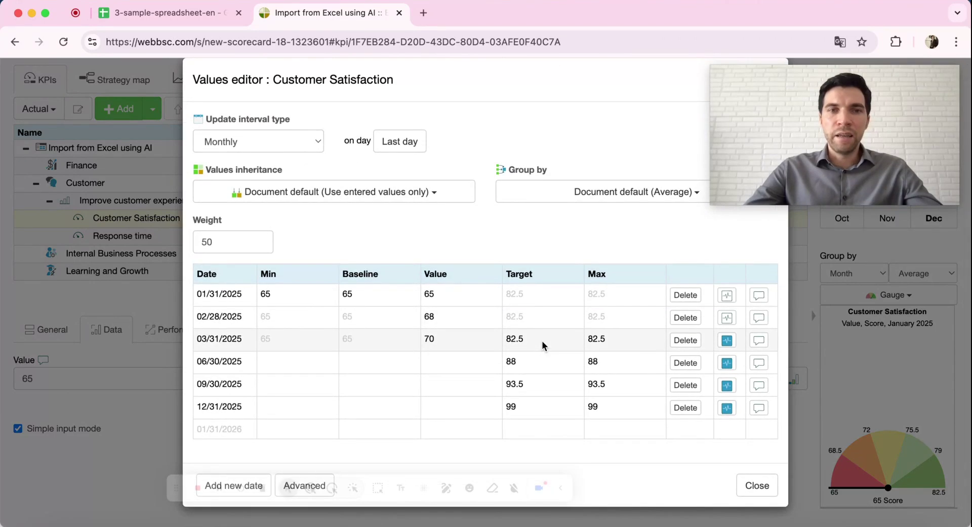
pyautogui.click(729, 340)
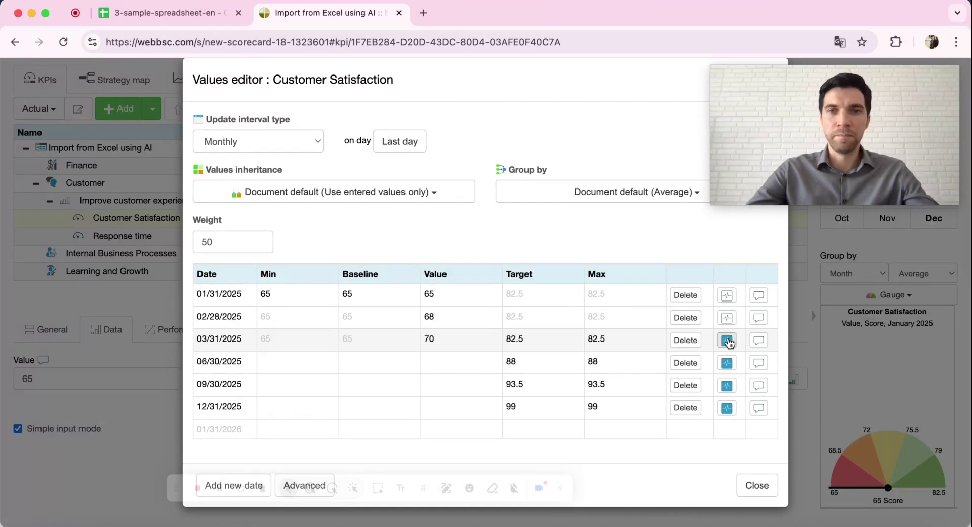
pyautogui.scroll(1, 730, 343)
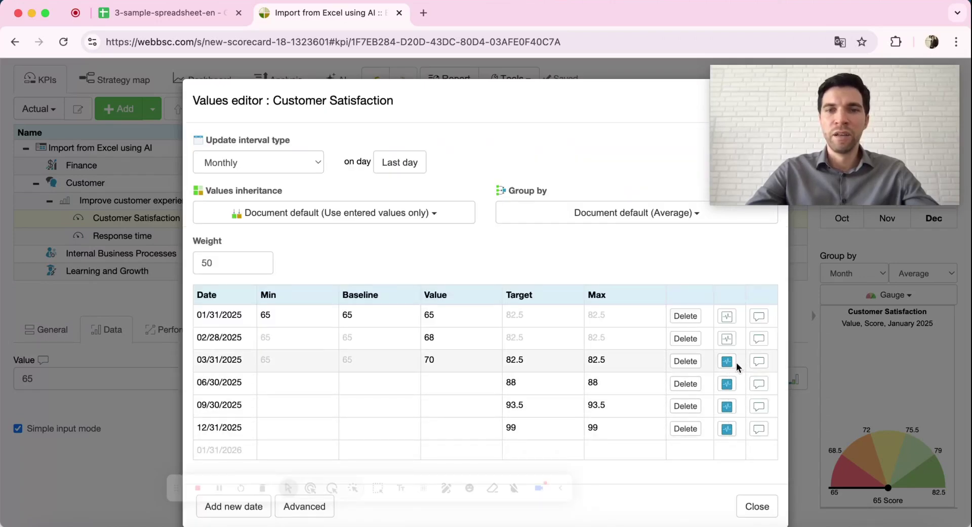
pyautogui.click(727, 430)
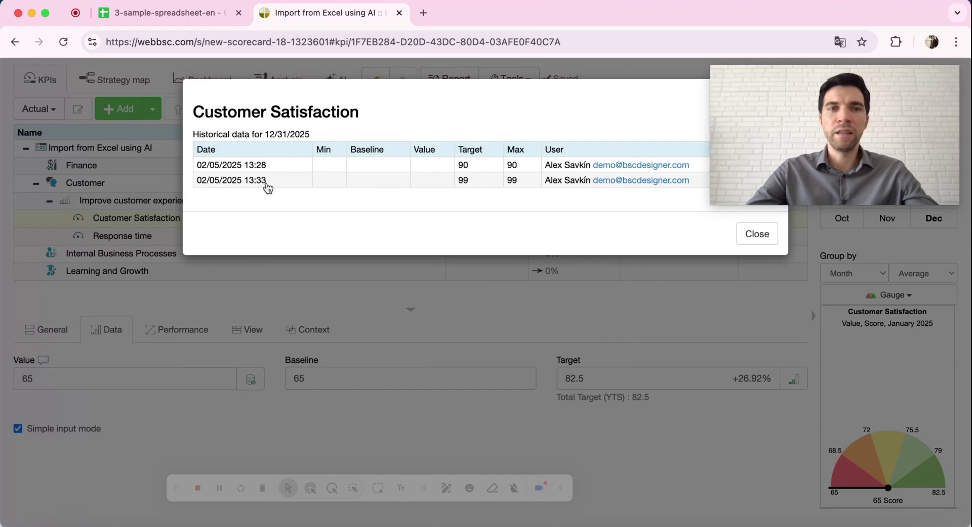
pyautogui.click(755, 234)
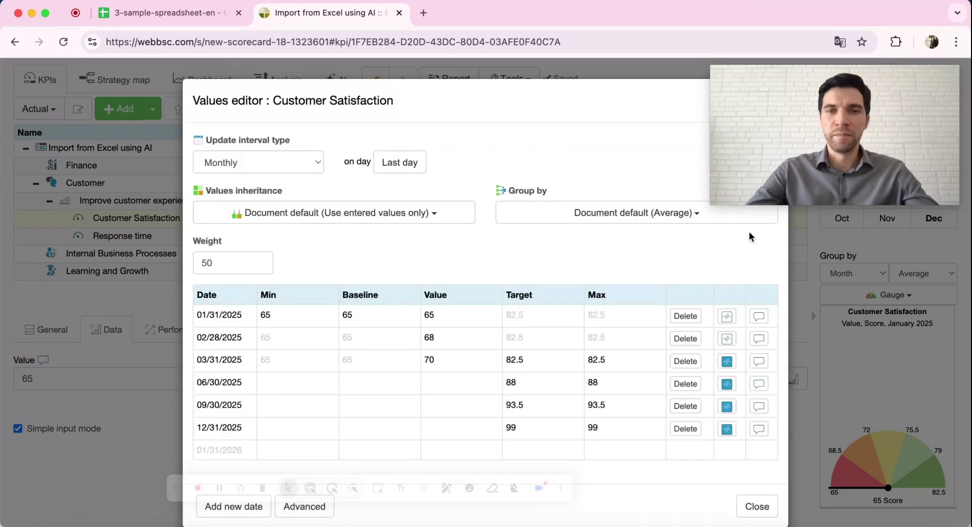
pyautogui.click(137, 303)
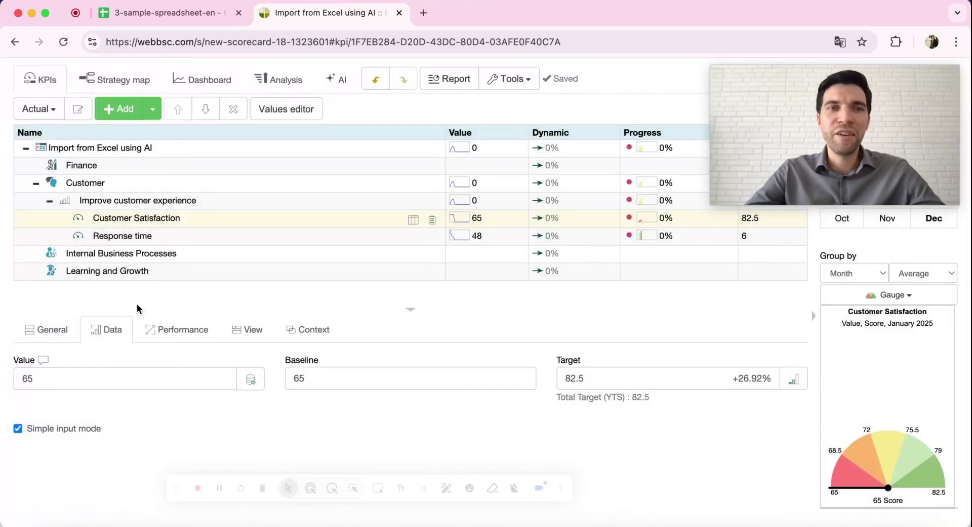